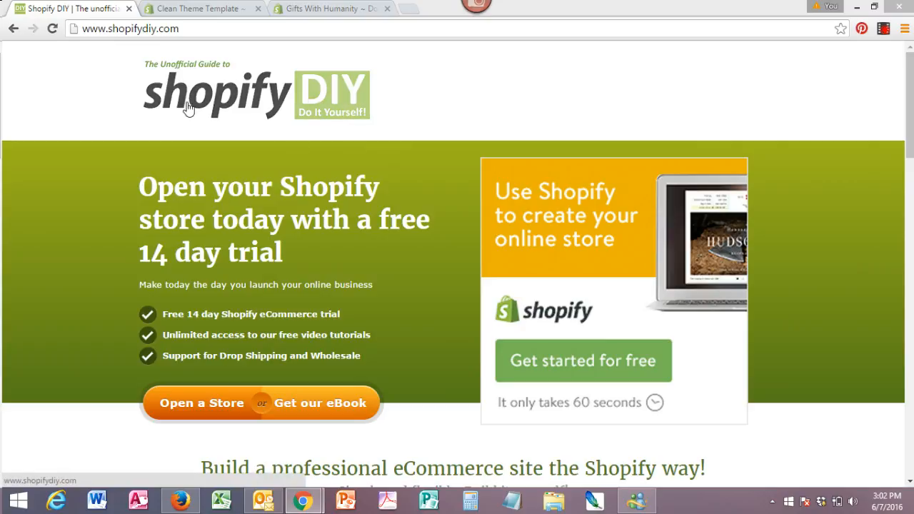
- Open the Clean Theme Template store's Account settings page, showing the Affiliate/Monthly plan and Active status
{"action": "left_click", "coordinate": [206, 10]}
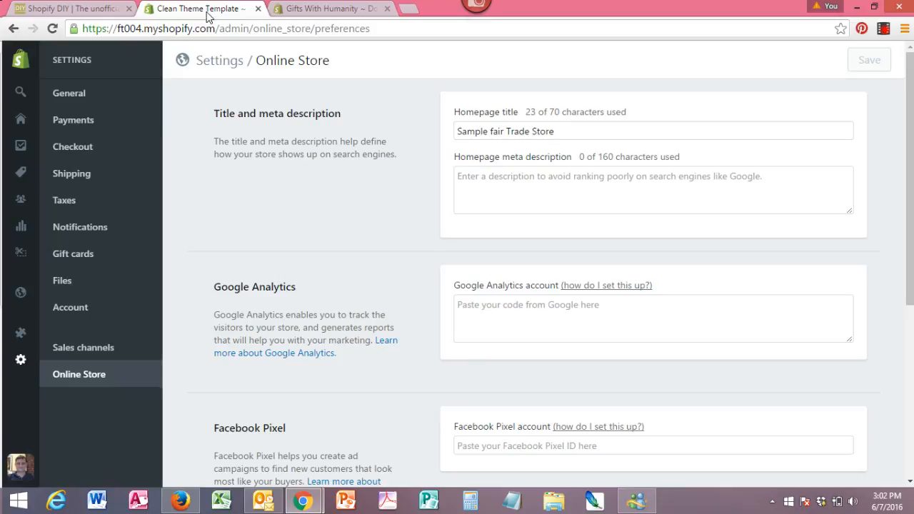
{"action": "left_click", "coordinate": [14, 121]}
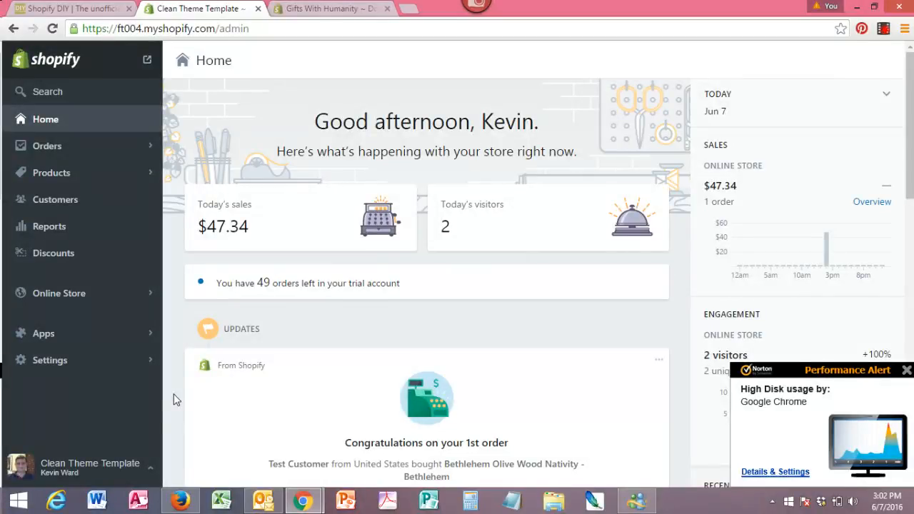
{"action": "left_click", "coordinate": [74, 296]}
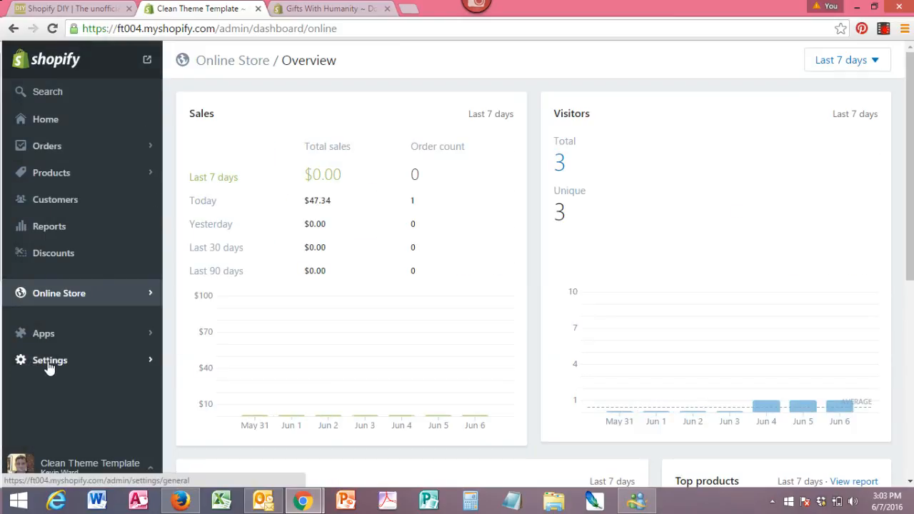
{"action": "left_click", "coordinate": [46, 367]}
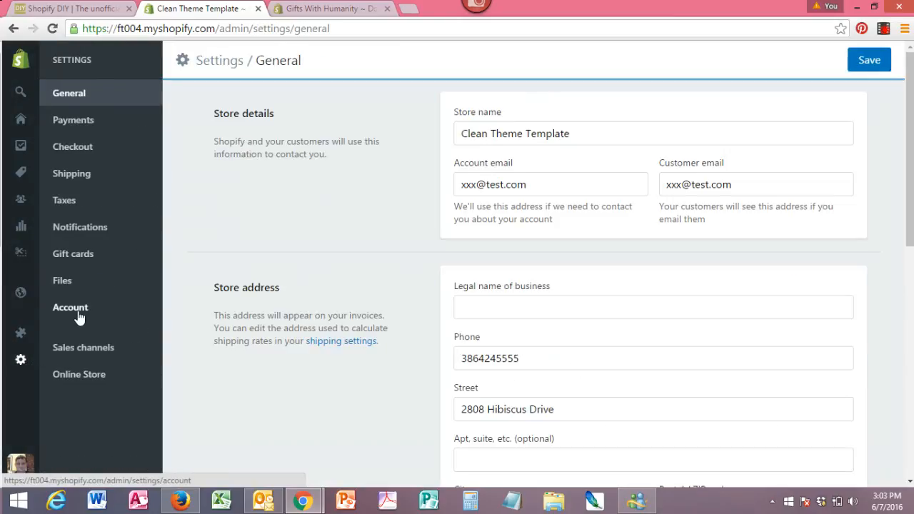
{"action": "left_click", "coordinate": [78, 314]}
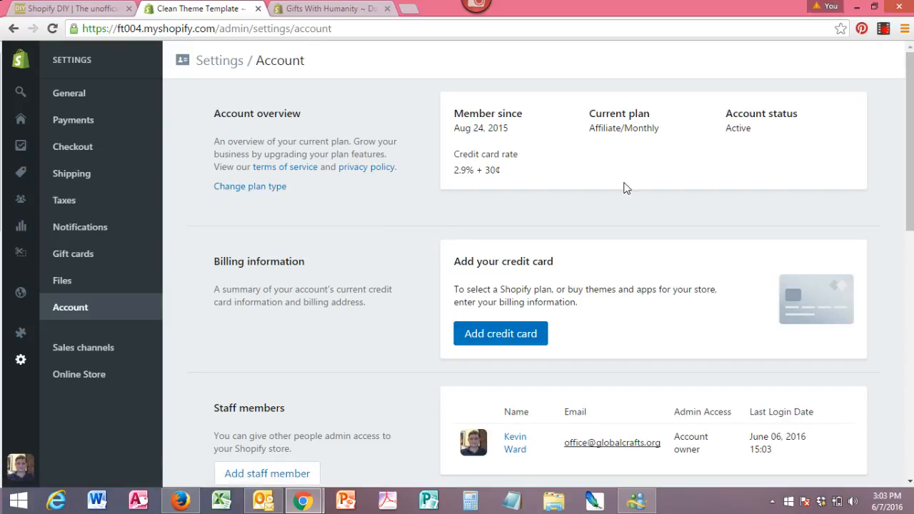
- Browse the plan types and pricing, then return to the Online Store overview ($47.34 sales, 3 visitors)
{"action": "left_click", "coordinate": [261, 191]}
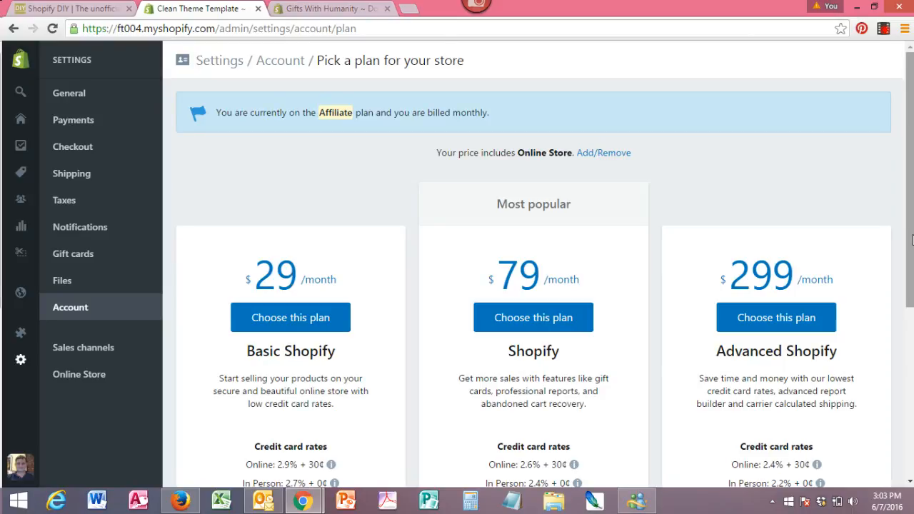
{"action": "left_click_drag", "start_coordinate": [910, 187], "coordinate": [909, 281]}
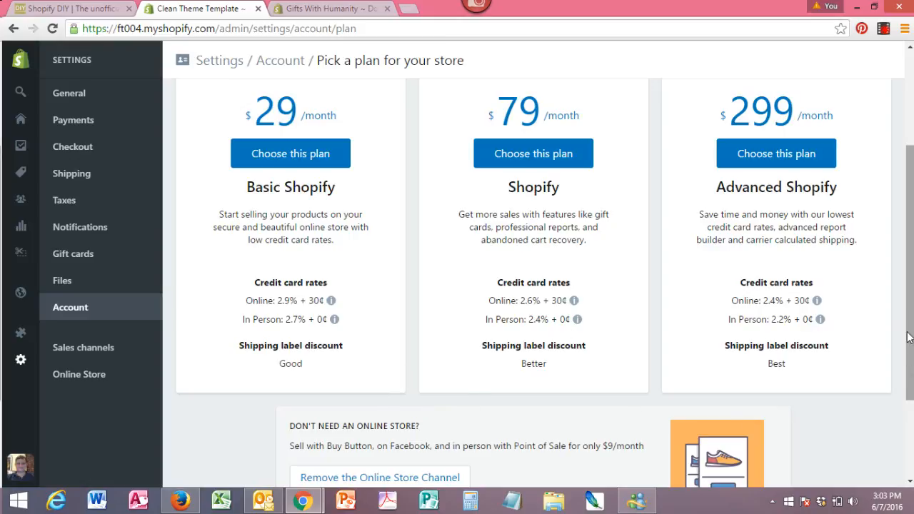
{"action": "left_click_drag", "start_coordinate": [910, 318], "coordinate": [910, 284]}
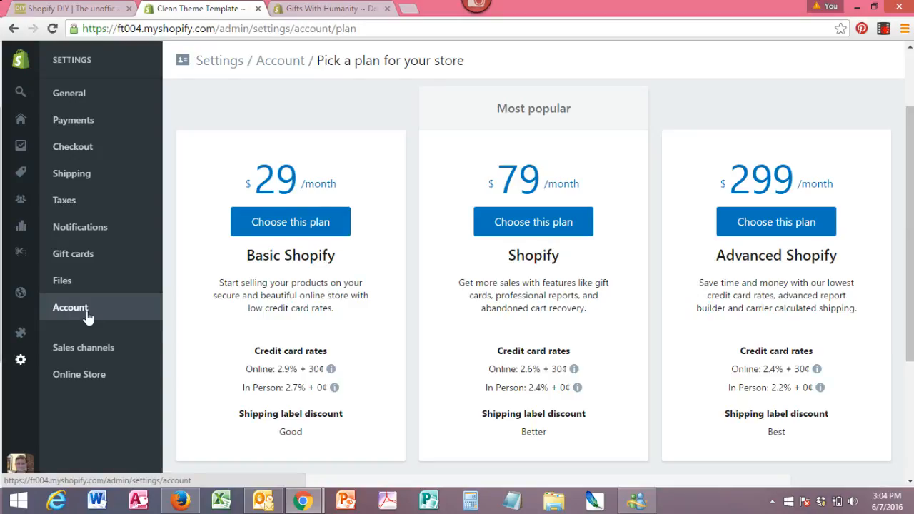
{"action": "left_click", "coordinate": [22, 299]}
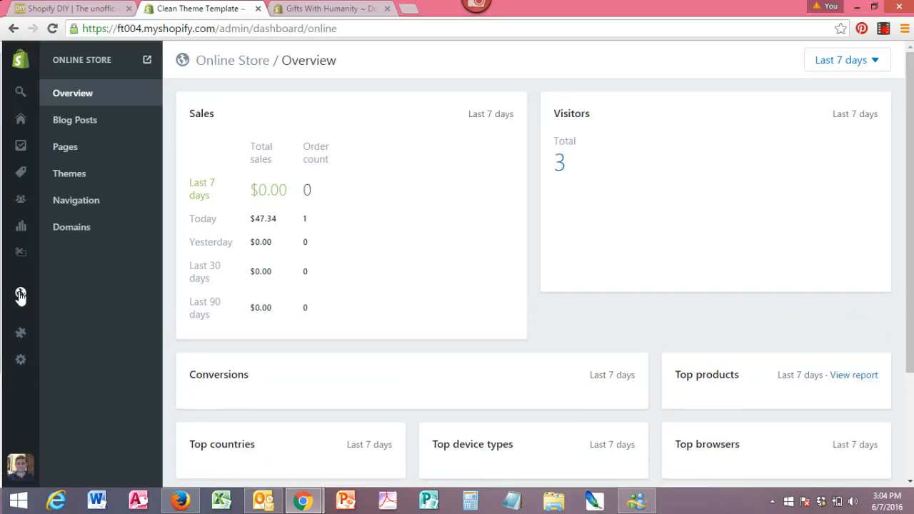
- Uncheck 'Password protect your storefront' in the Online Store preferences and save
{"action": "left_click", "coordinate": [21, 296]}
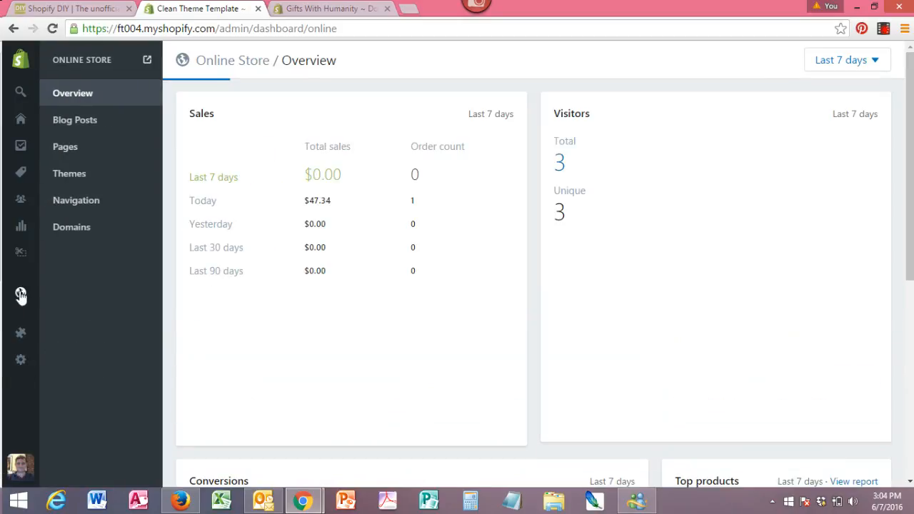
{"action": "left_click", "coordinate": [21, 363]}
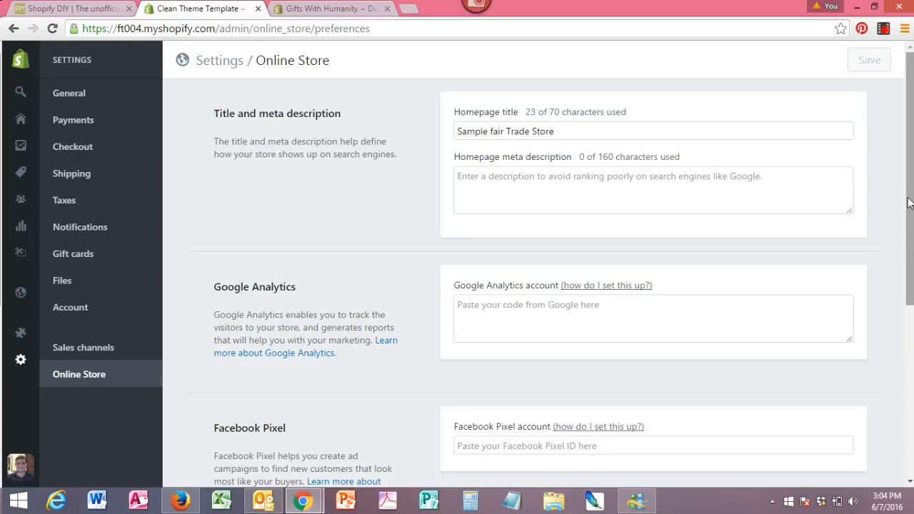
{"action": "left_click_drag", "start_coordinate": [909, 203], "coordinate": [909, 416]}
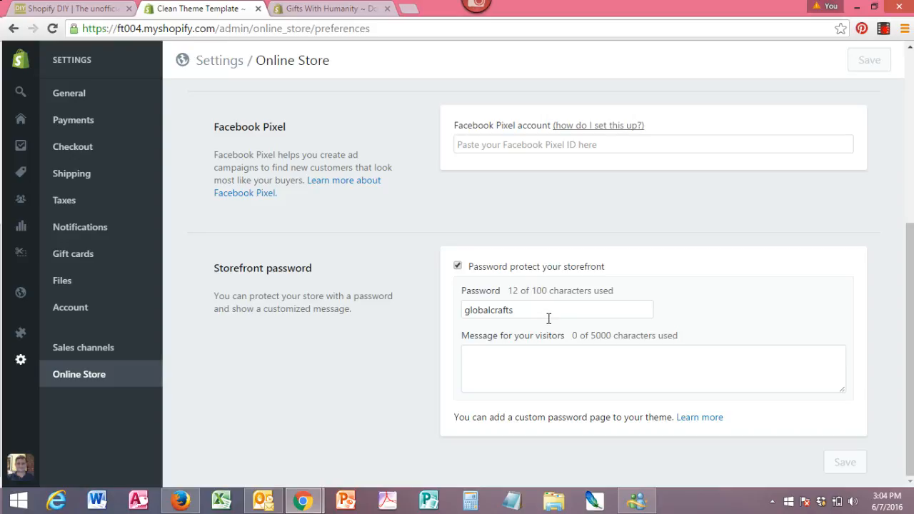
{"action": "left_click", "coordinate": [458, 267]}
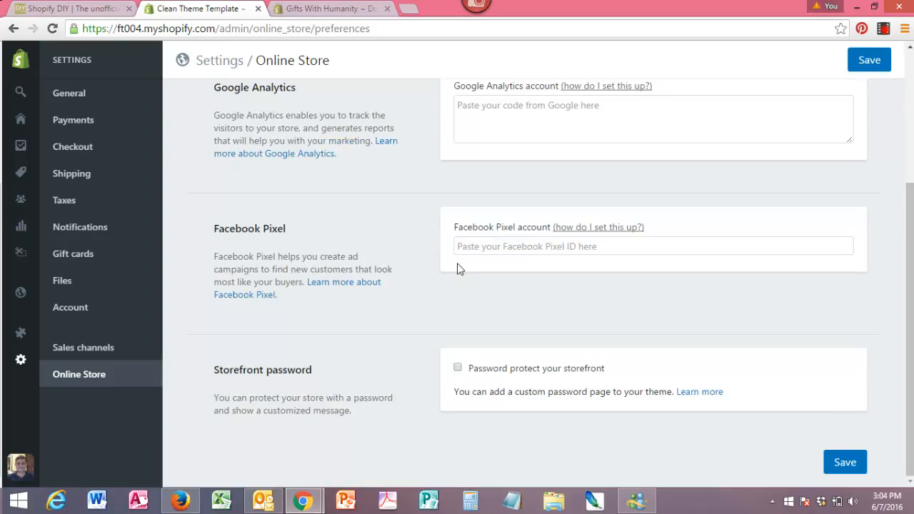
{"action": "left_click", "coordinate": [837, 465]}
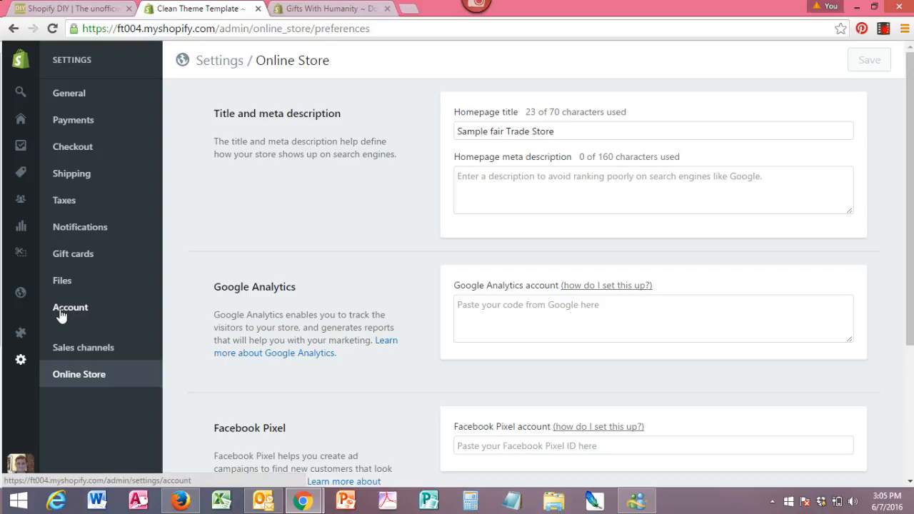
- Go to the Online Store Domains page, which says domains require a plan upgrade
{"action": "left_click", "coordinate": [20, 293]}
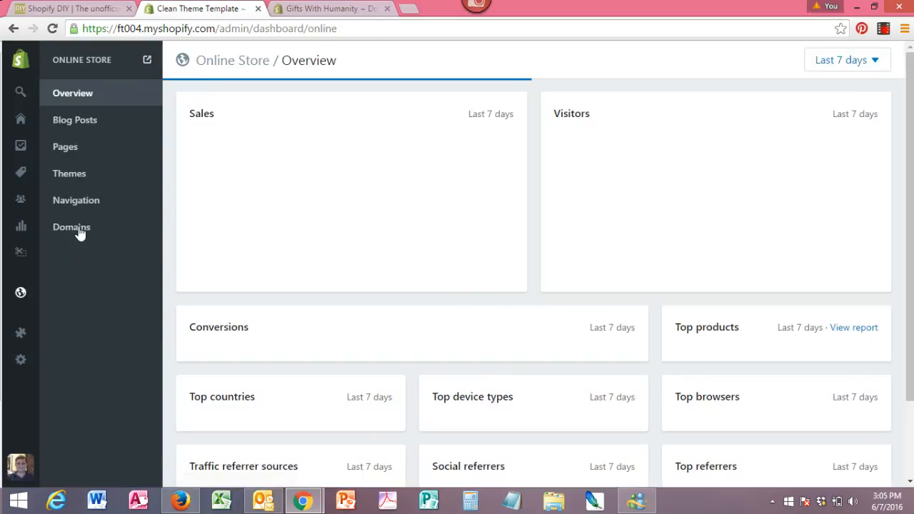
{"action": "left_click", "coordinate": [78, 228]}
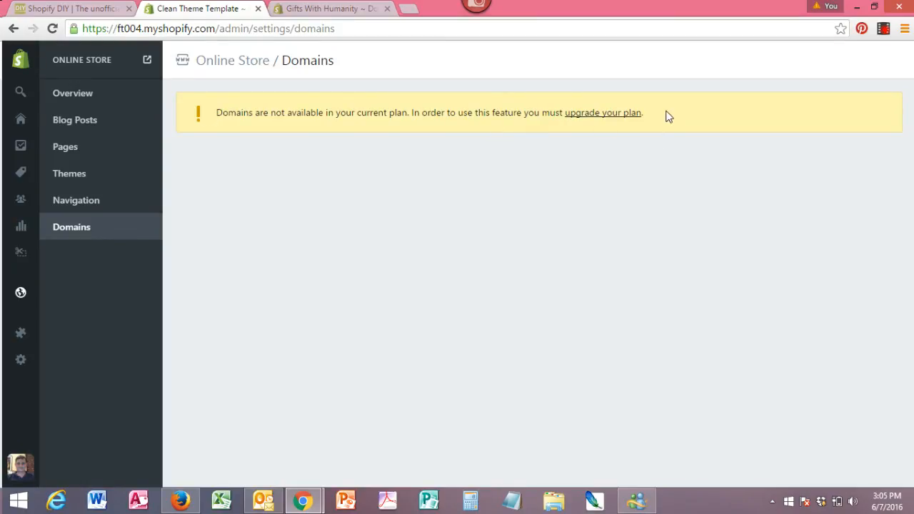
{"action": "left_click", "coordinate": [328, 9]}
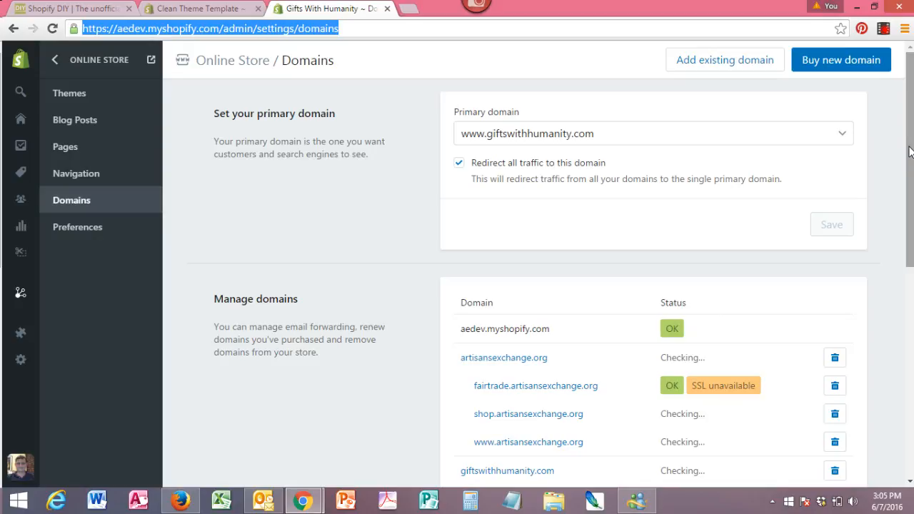
{"action": "left_click_drag", "start_coordinate": [910, 148], "coordinate": [907, 122]}
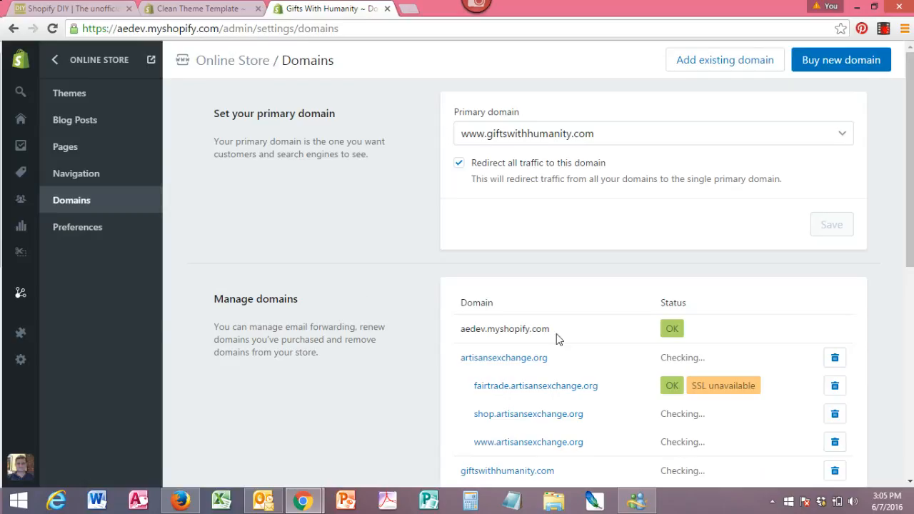
{"action": "left_click_drag", "start_coordinate": [554, 333], "coordinate": [439, 326]}
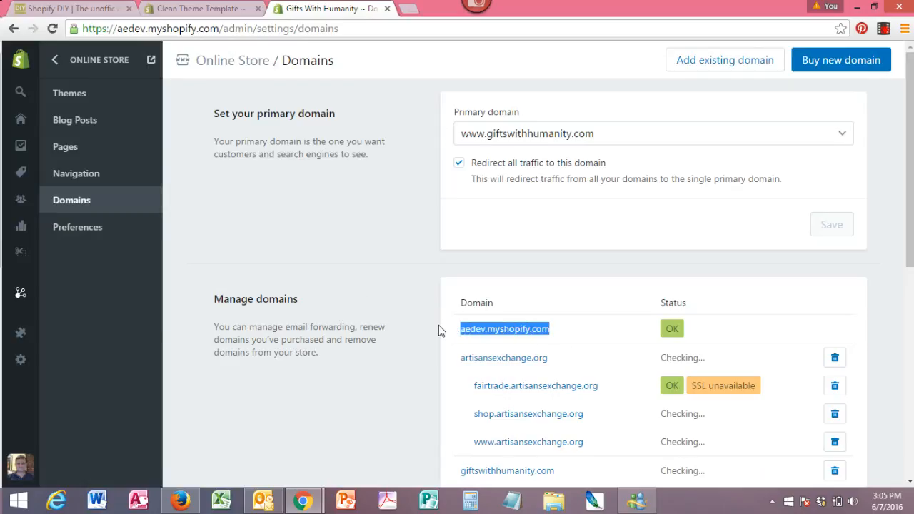
{"action": "left_click_drag", "start_coordinate": [912, 153], "coordinate": [912, 215]}
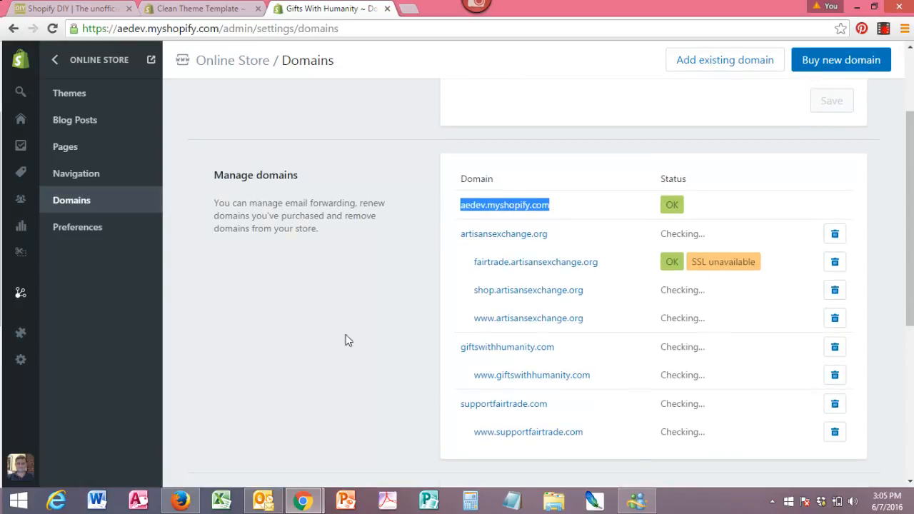
{"action": "key", "text": "F5"}
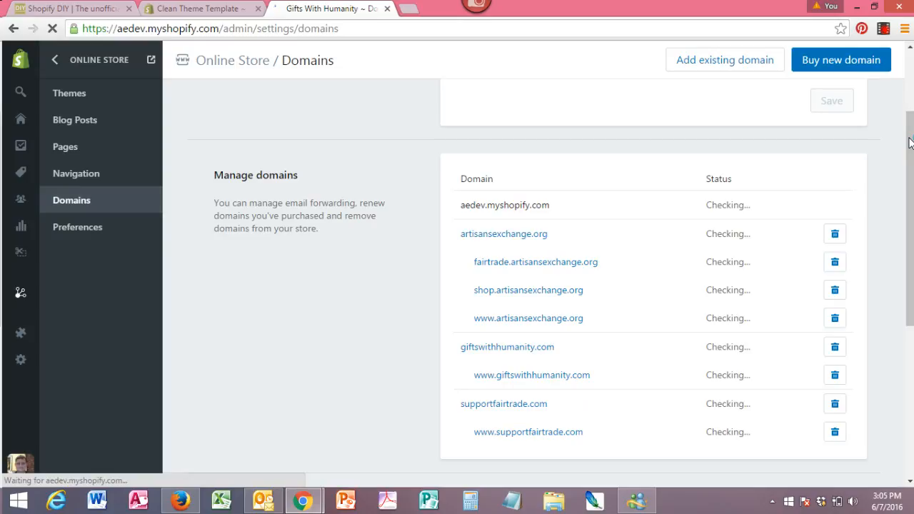
{"action": "left_click_drag", "start_coordinate": [910, 136], "coordinate": [910, 171]}
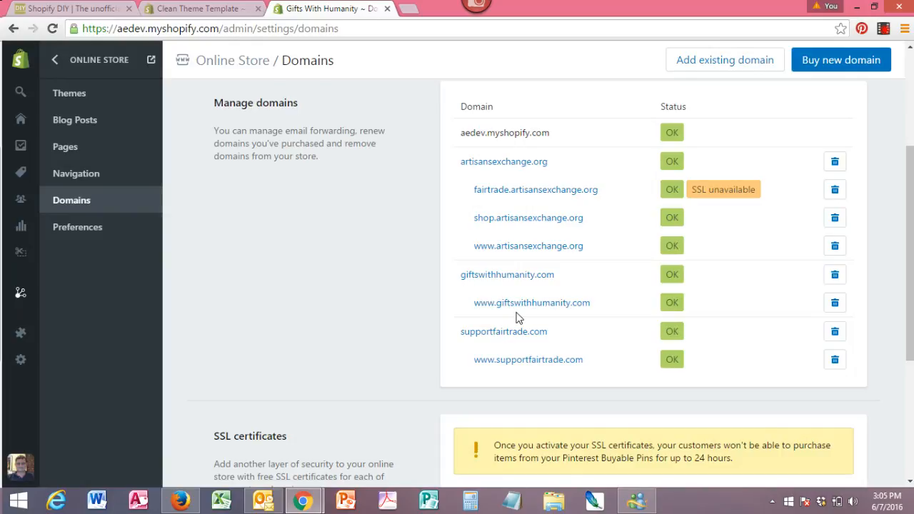
{"action": "left_click_drag", "start_coordinate": [910, 334], "coordinate": [913, 187]}
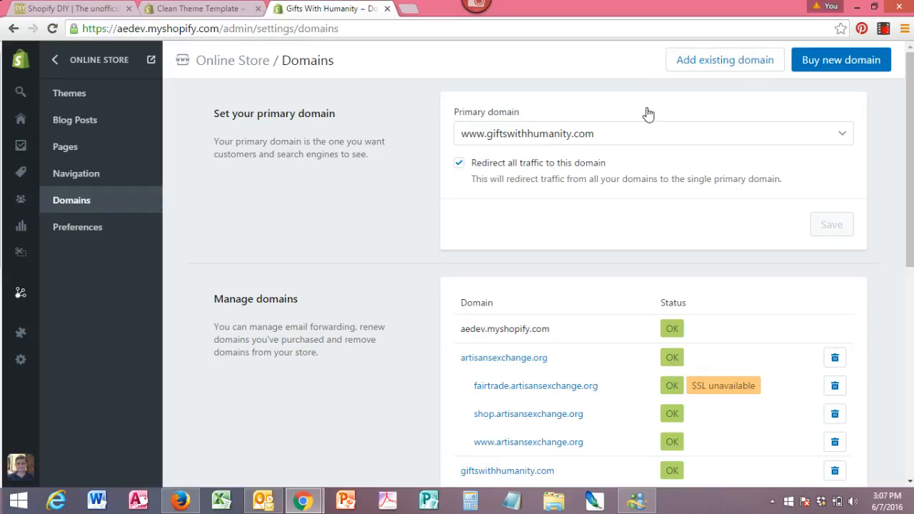
{"action": "left_click", "coordinate": [736, 63]}
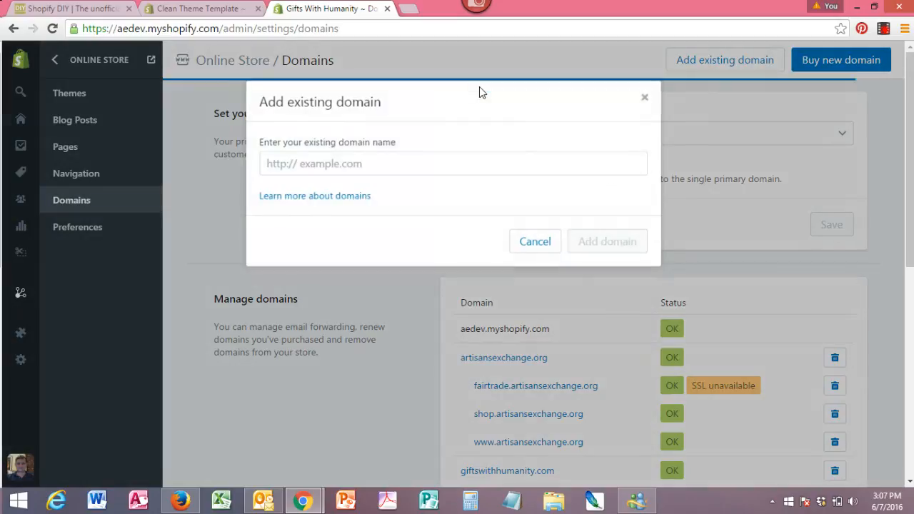
{"action": "left_click", "coordinate": [302, 163]}
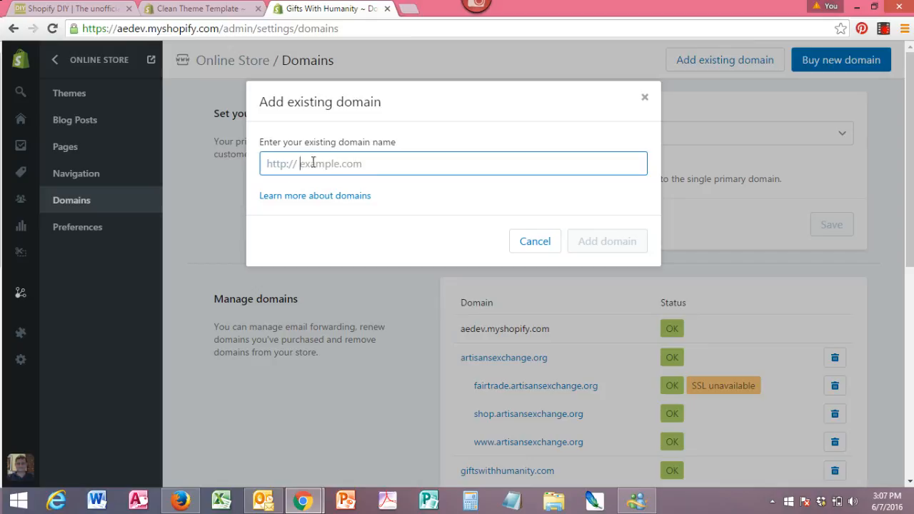
{"action": "type", "text": "my"}
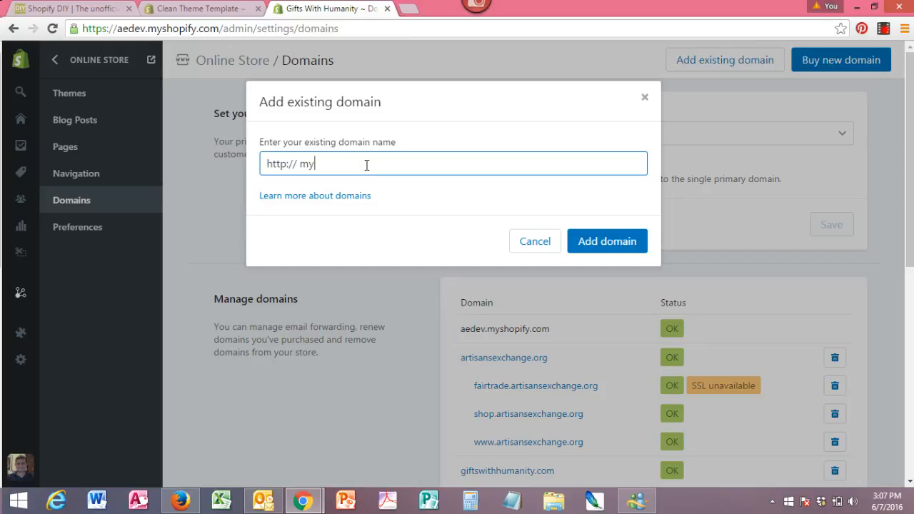
{"action": "type", "text": "domian.com"}
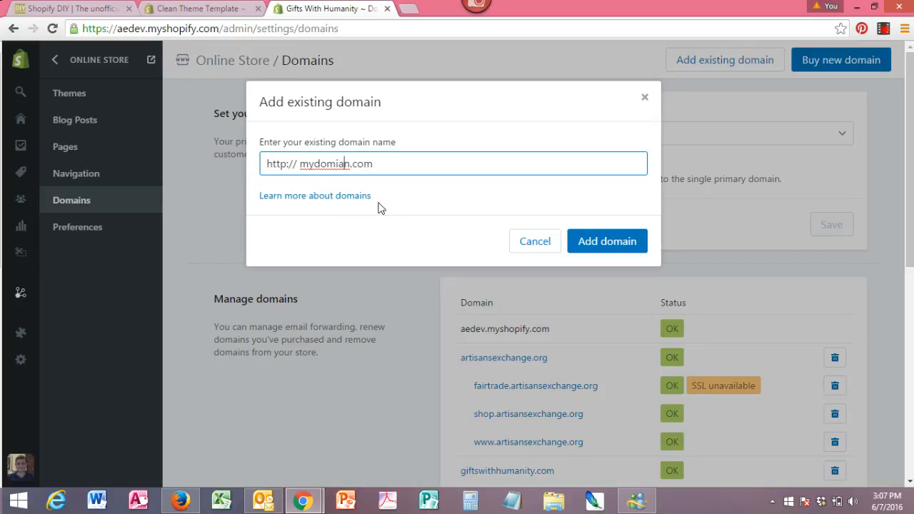
{"action": "left_click", "coordinate": [538, 246]}
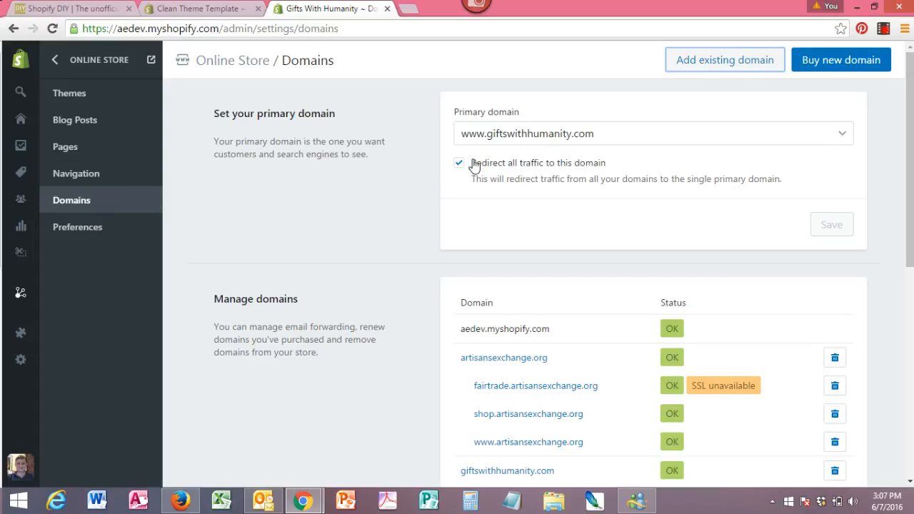
{"action": "left_click", "coordinate": [520, 140]}
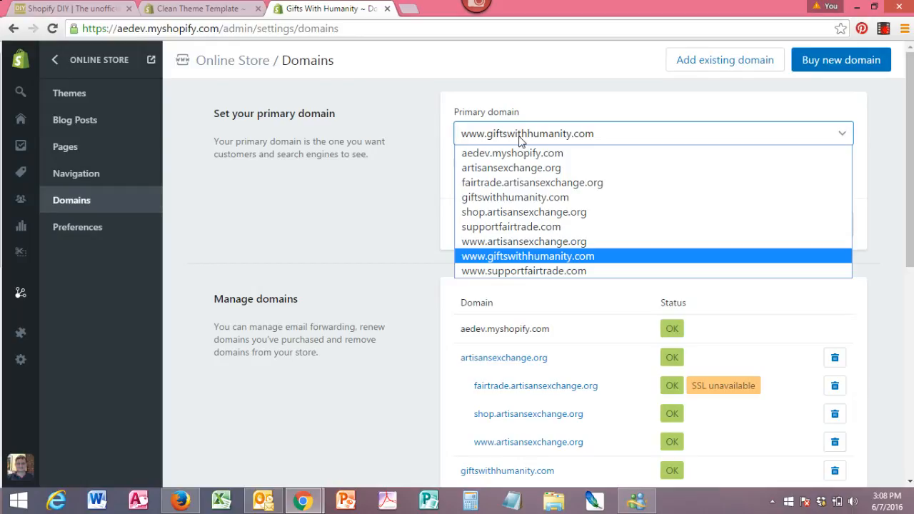
{"action": "left_click", "coordinate": [524, 255]}
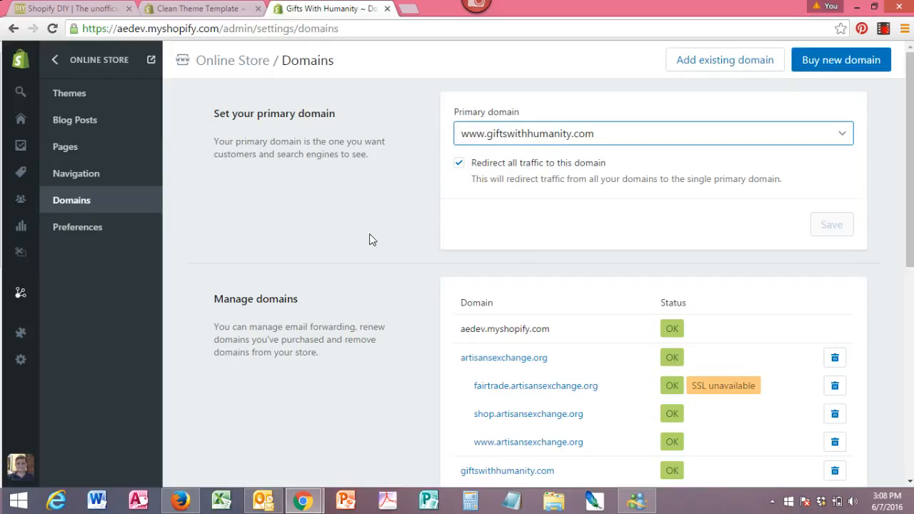
{"action": "left_click", "coordinate": [459, 164]}
- Add the 12-inch Hand Painted Metalwork Angel to the storefront cart and view the $39.95 cart
{"action": "left_click", "coordinate": [203, 10]}
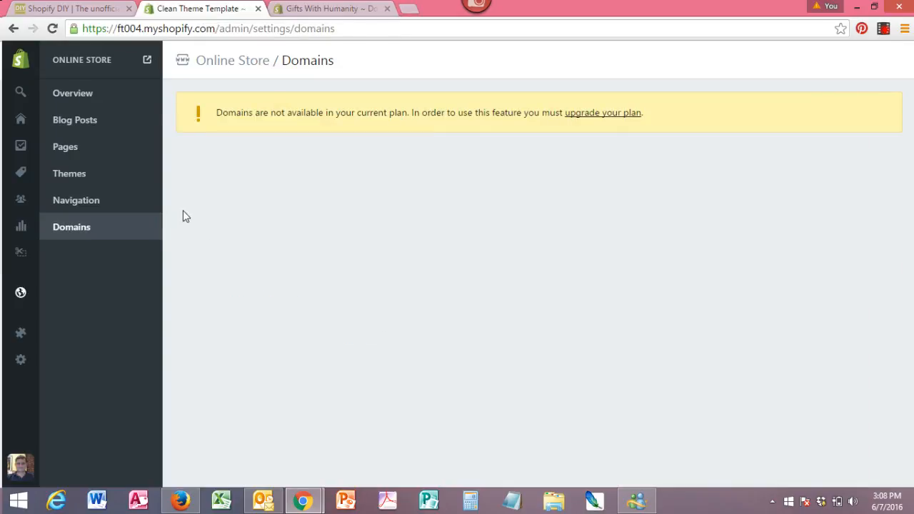
{"action": "left_click", "coordinate": [147, 60]}
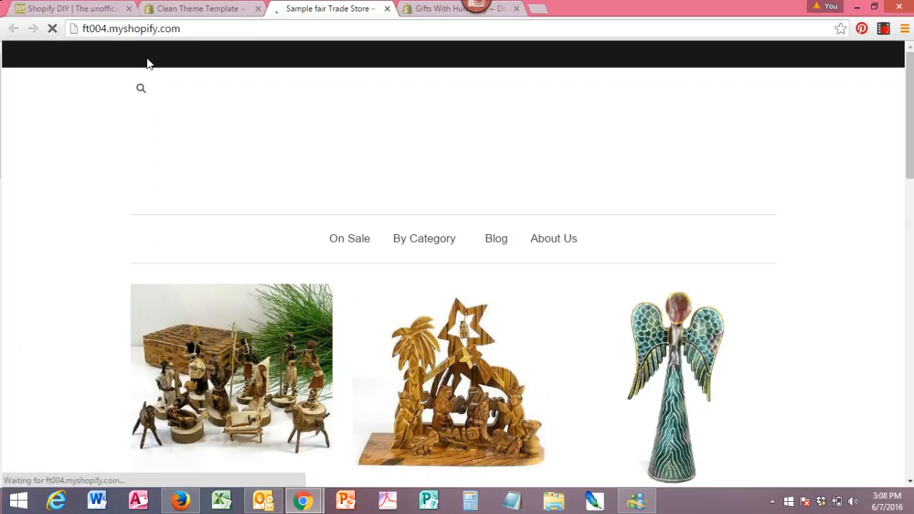
{"action": "left_click", "coordinate": [683, 327]}
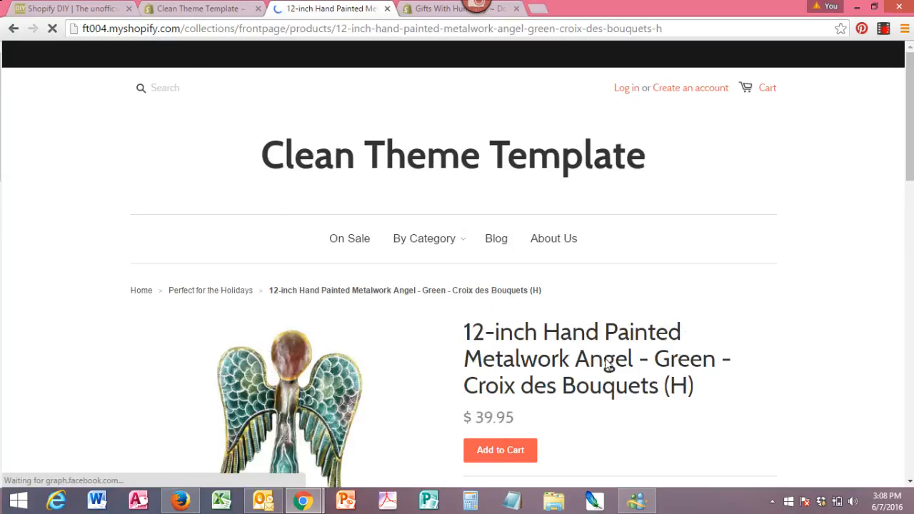
{"action": "left_click", "coordinate": [510, 452]}
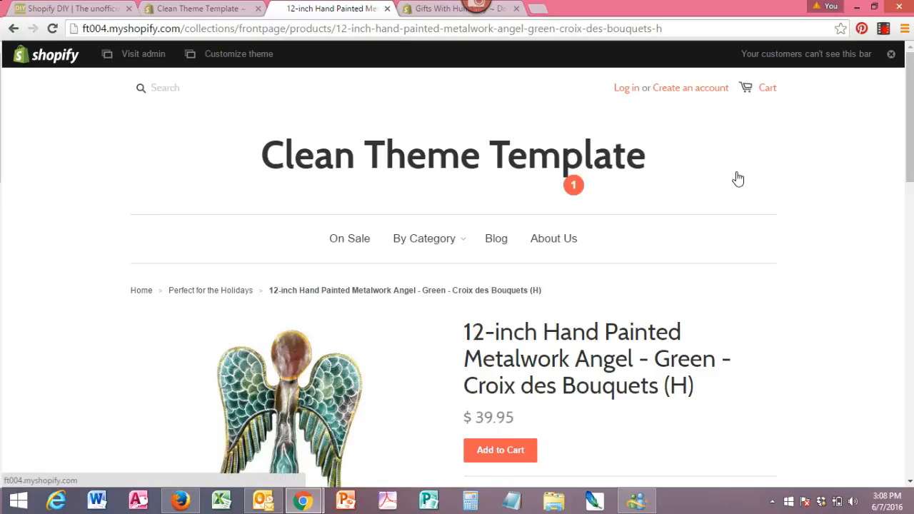
{"action": "left_click", "coordinate": [749, 97]}
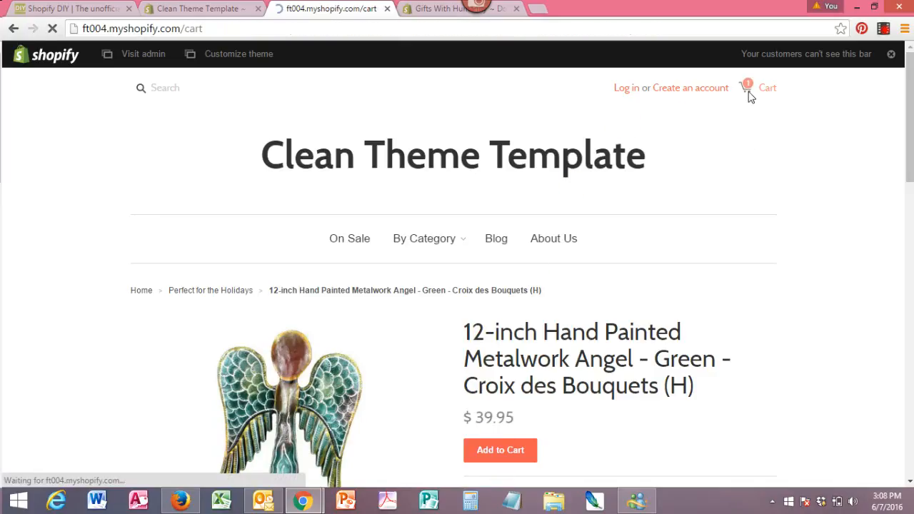
{"action": "right_click", "coordinate": [910, 180]}
{"action": "scroll", "coordinate": [913, 258], "scroll_direction": "down", "scroll_amount": 3}
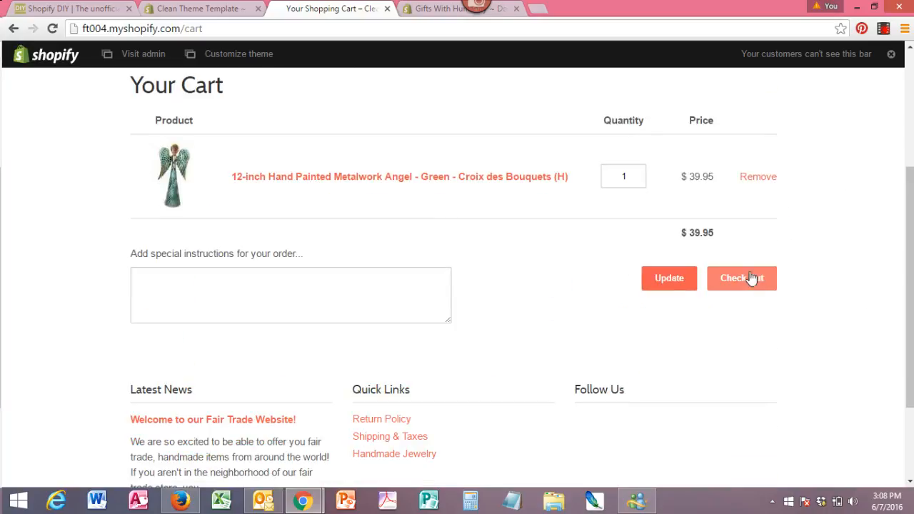
- Start checkout and enter the customer's e-mail, first name and last name
{"action": "left_click", "coordinate": [736, 289]}
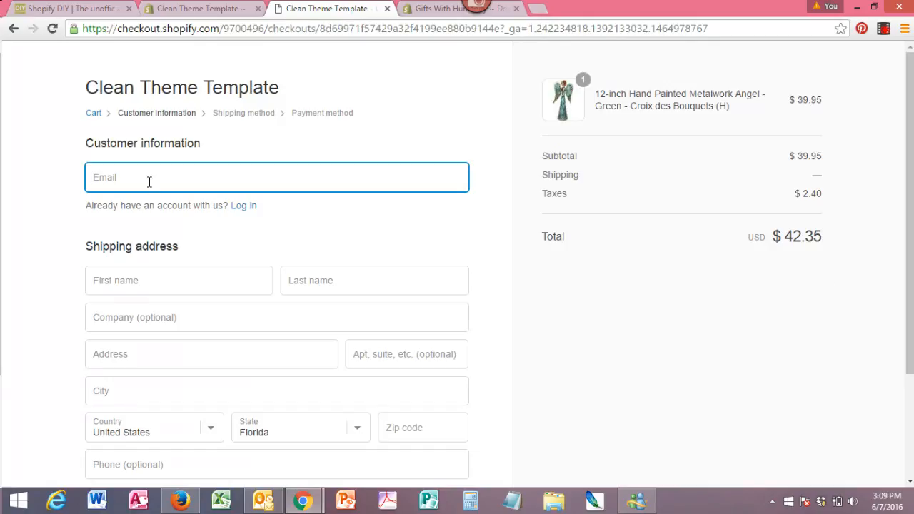
{"action": "type", "text": "kevin@testd"}
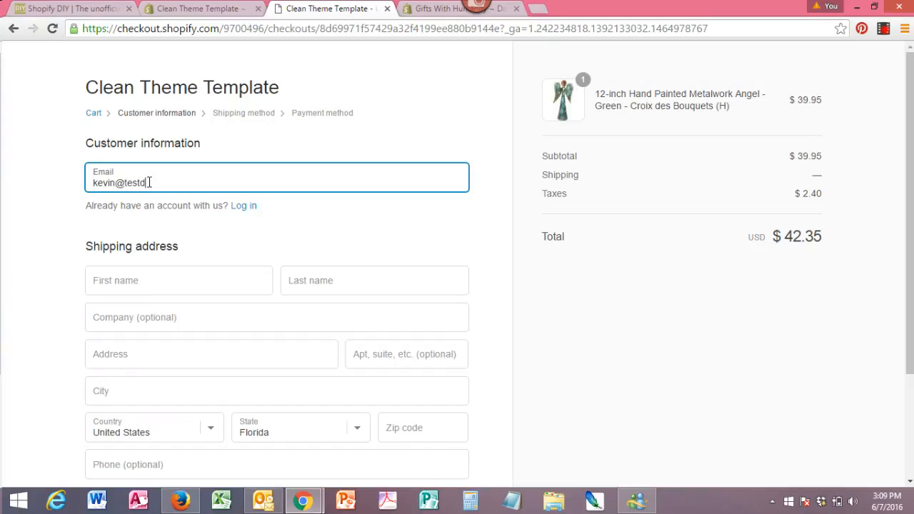
{"action": "type", "text": "rive.com"}
{"action": "left_click", "coordinate": [168, 287]}
{"action": "type", "text": "Kevin"}
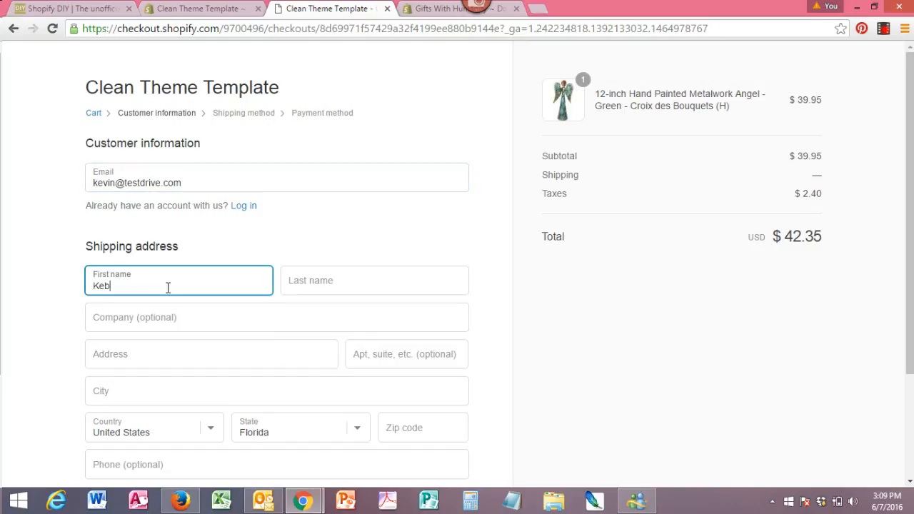
{"action": "left_click", "coordinate": [311, 280]}
{"action": "type", "text": "Test"}
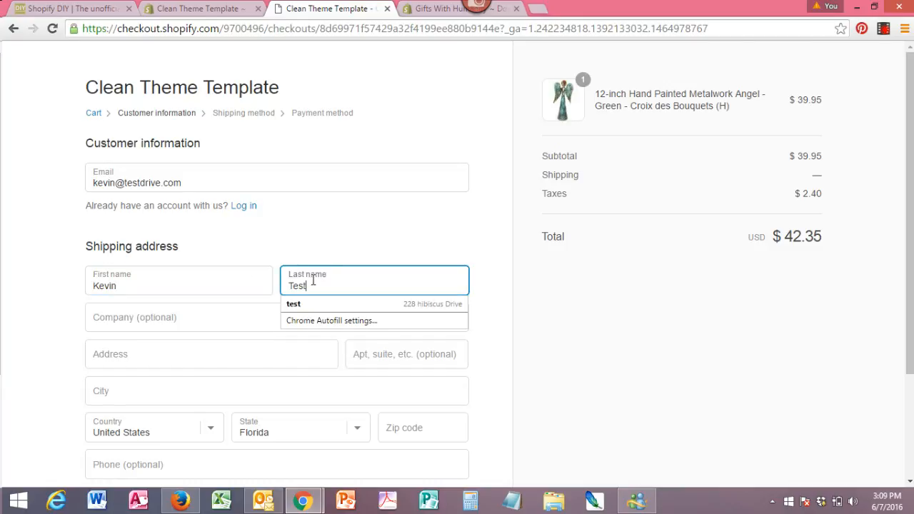
{"action": "type", "text": "drive"}
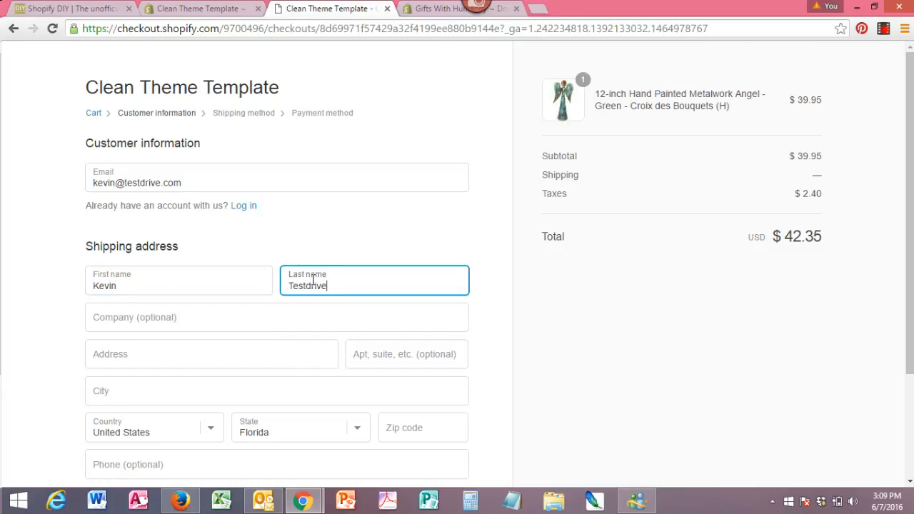
- Fill in the shipping street address, zip code and city using the autofill suggestions
{"action": "left_click", "coordinate": [152, 366]}
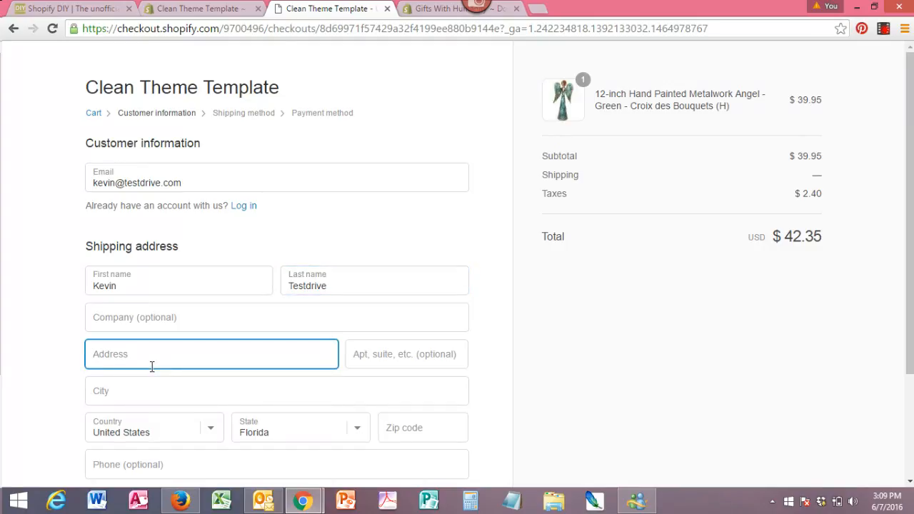
{"action": "type", "text": "11111"}
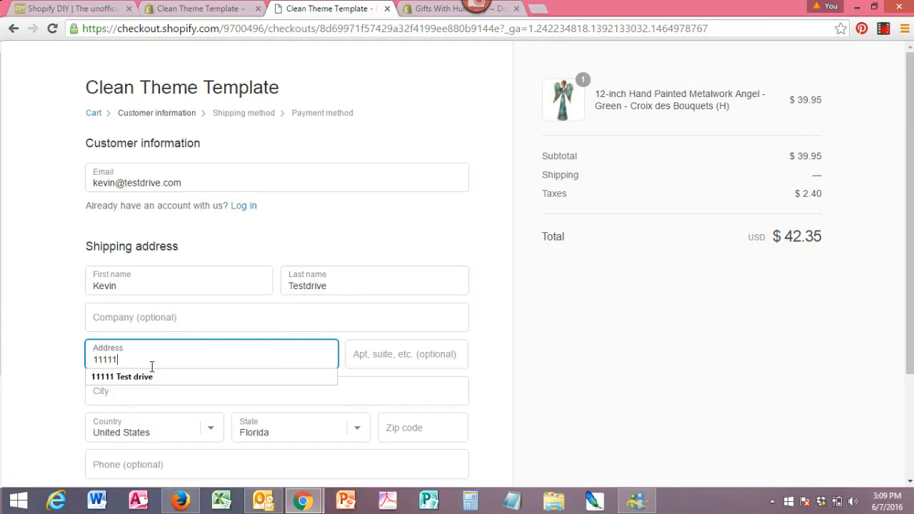
{"action": "left_click", "coordinate": [147, 376]}
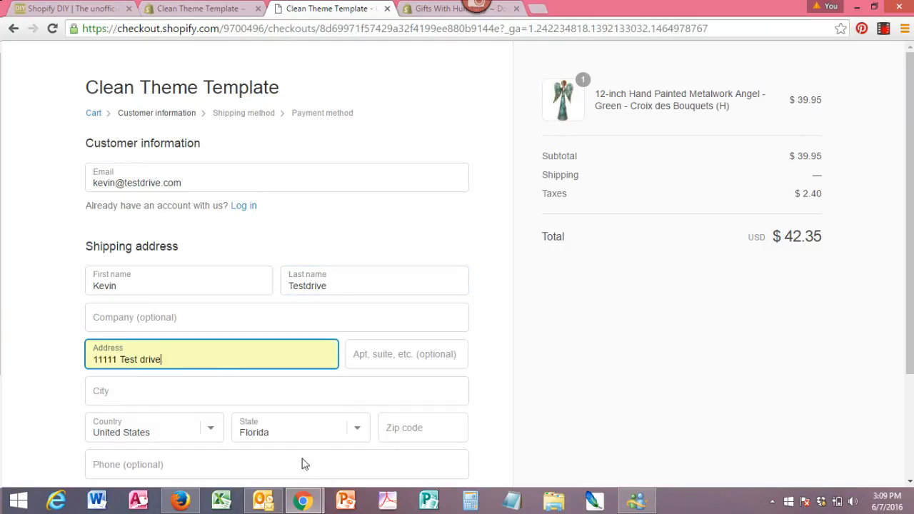
{"action": "left_click", "coordinate": [413, 426]}
{"action": "type", "text": "3"}
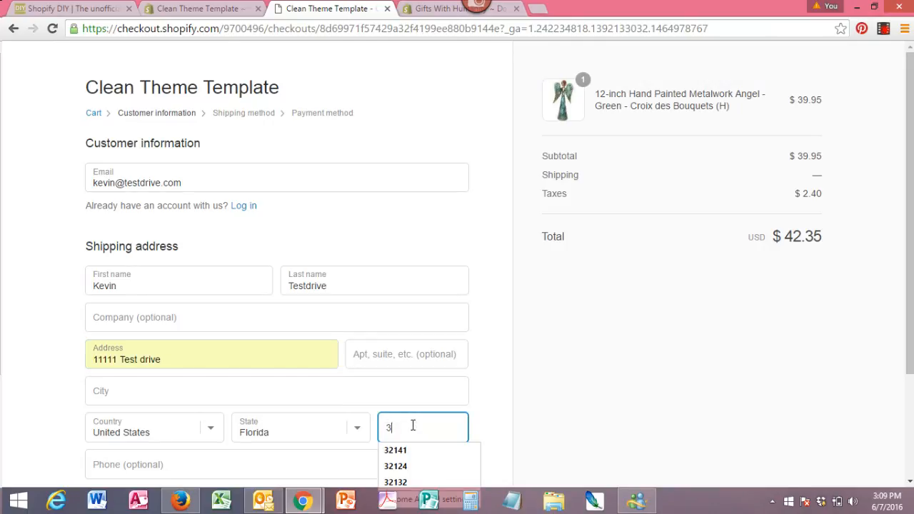
{"action": "type", "text": "2100"}
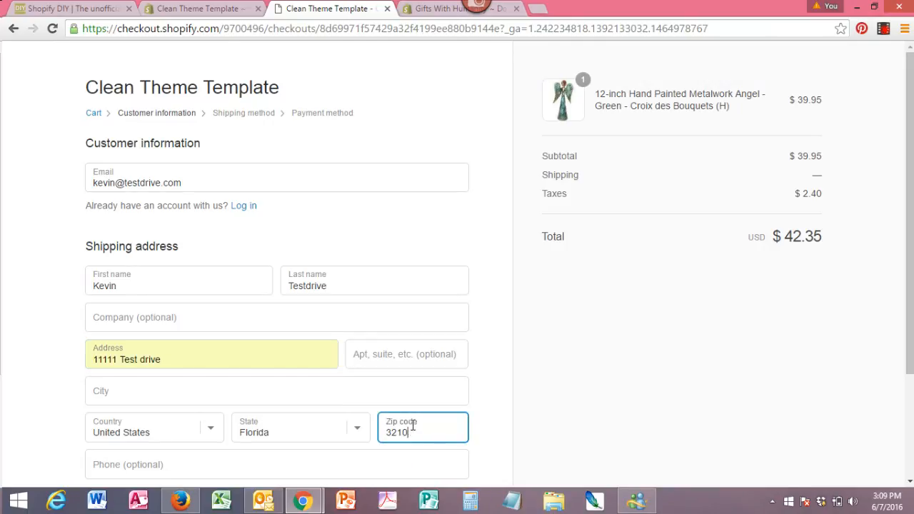
{"action": "left_click", "coordinate": [213, 392]}
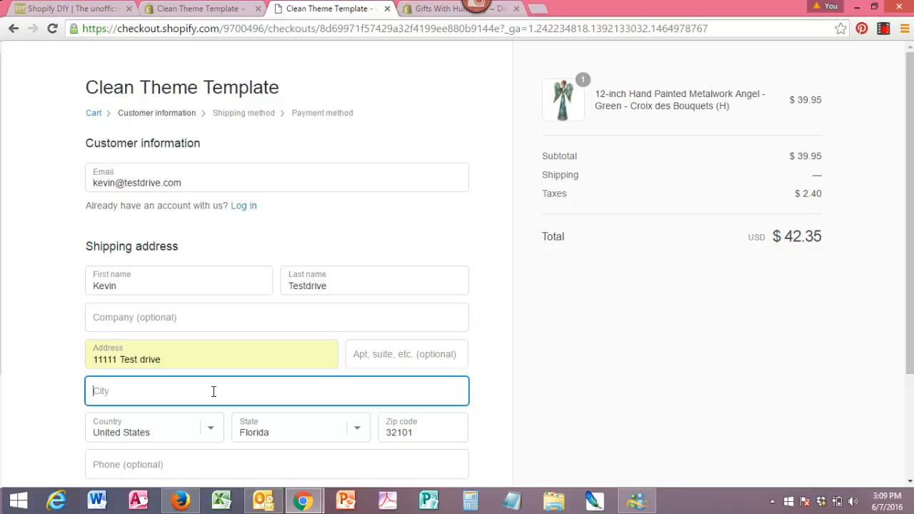
{"action": "type", "text": "Orlando"}
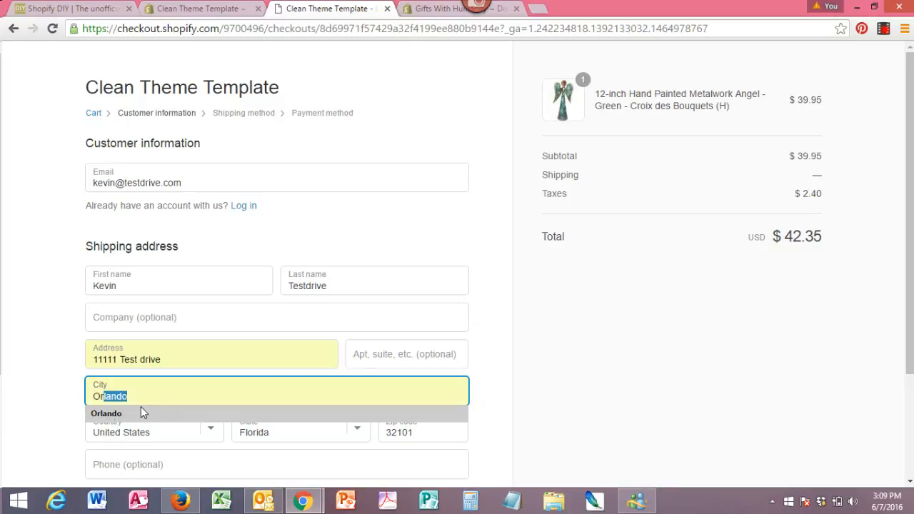
{"action": "left_click", "coordinate": [105, 414]}
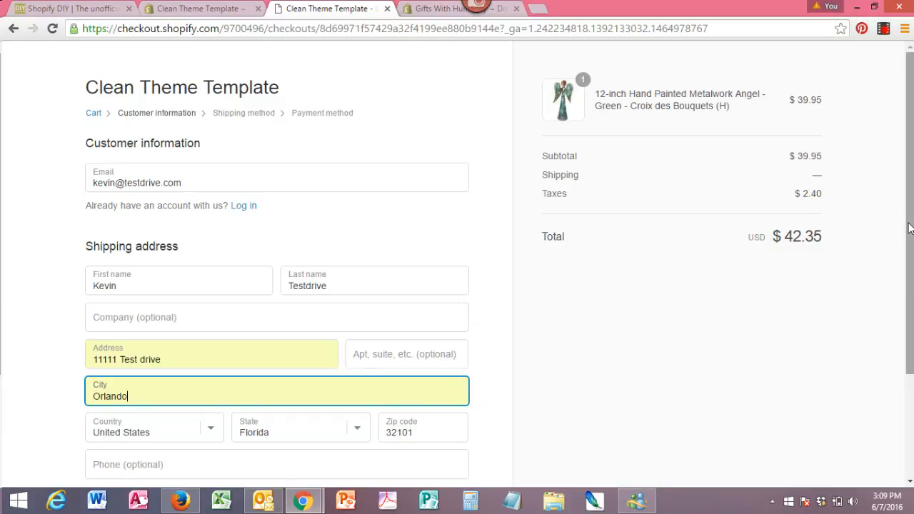
{"action": "scroll", "coordinate": [899, 333], "scroll_direction": "down", "scroll_amount": 2}
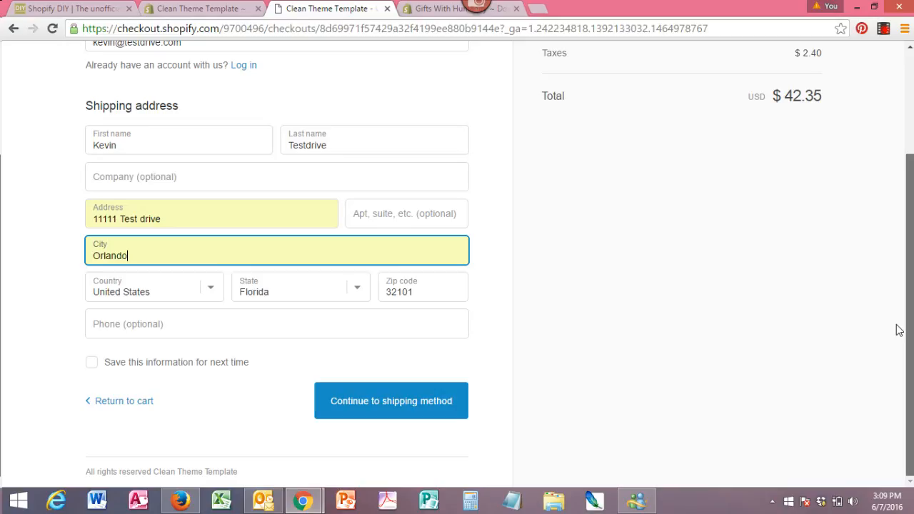
{"action": "scroll", "coordinate": [898, 286], "scroll_direction": "up", "scroll_amount": 2}
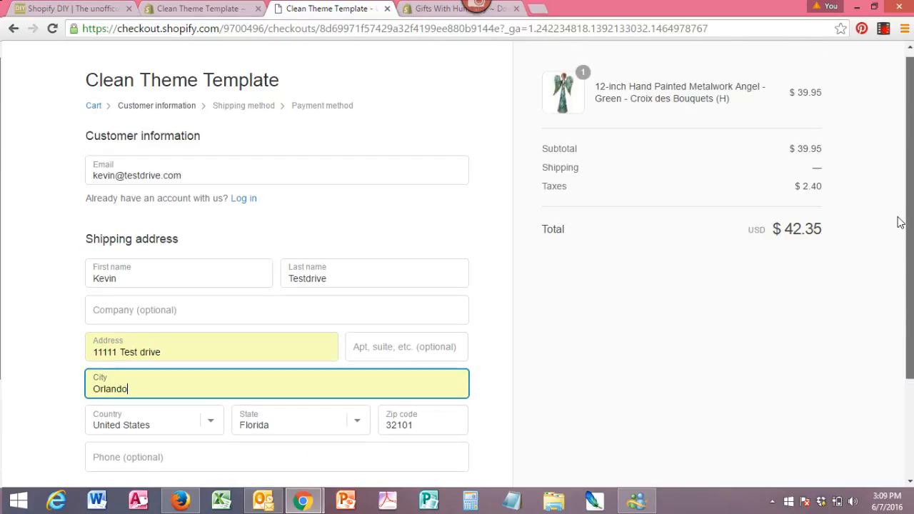
{"action": "scroll", "coordinate": [900, 253], "scroll_direction": "down", "scroll_amount": 1}
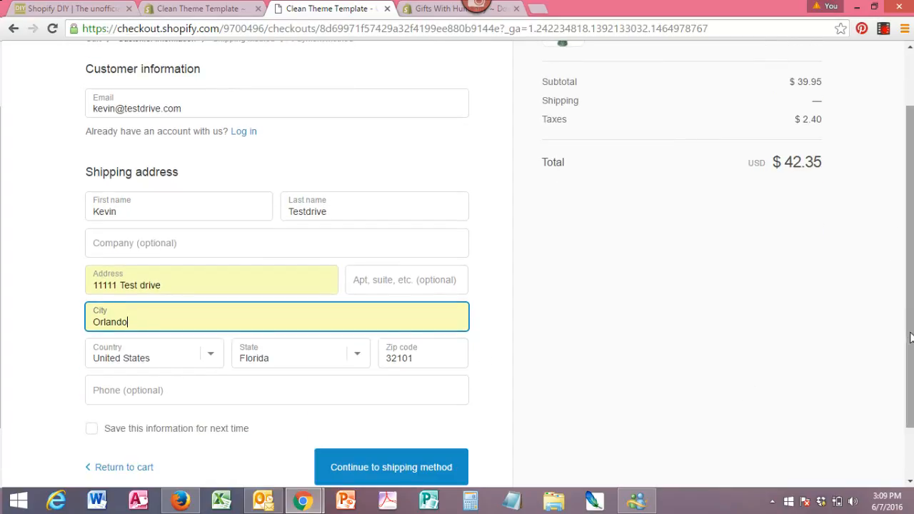
{"action": "scroll", "coordinate": [907, 336], "scroll_direction": "down", "scroll_amount": 1}
- Keep Standard Shipping ($4.95) and proceed to the payment method step, total $47.30
{"action": "left_click", "coordinate": [400, 412]}
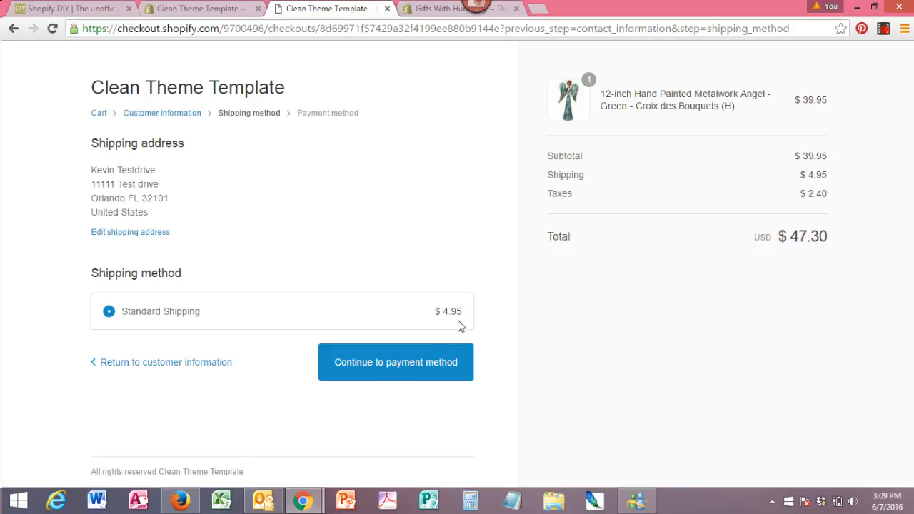
{"action": "left_click", "coordinate": [402, 363]}
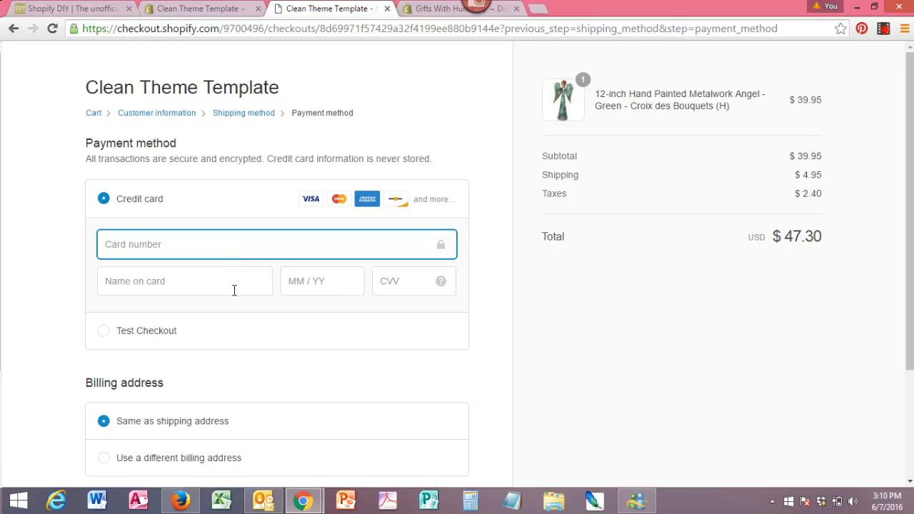
- Pay with Test Checkout, billing same as shipping, and complete the $47.30 order
{"action": "left_click", "coordinate": [102, 337]}
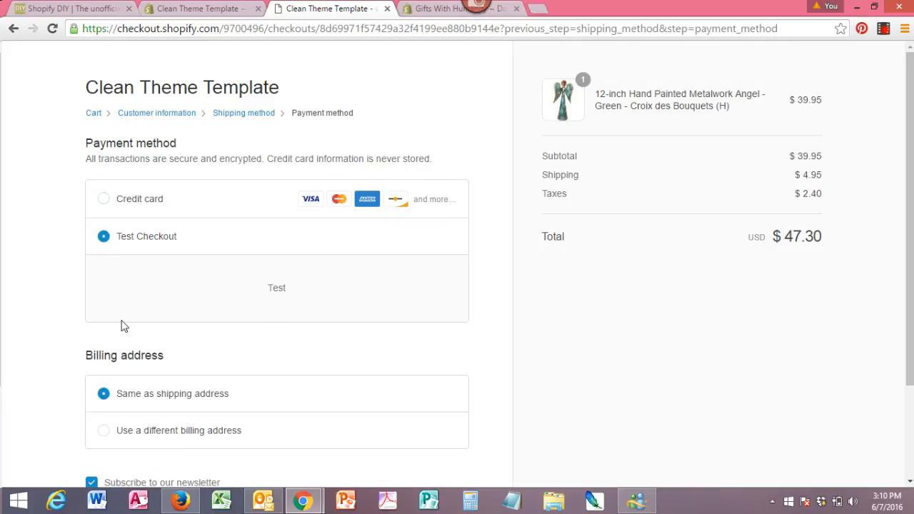
{"action": "left_click_drag", "start_coordinate": [299, 289], "coordinate": [230, 289]}
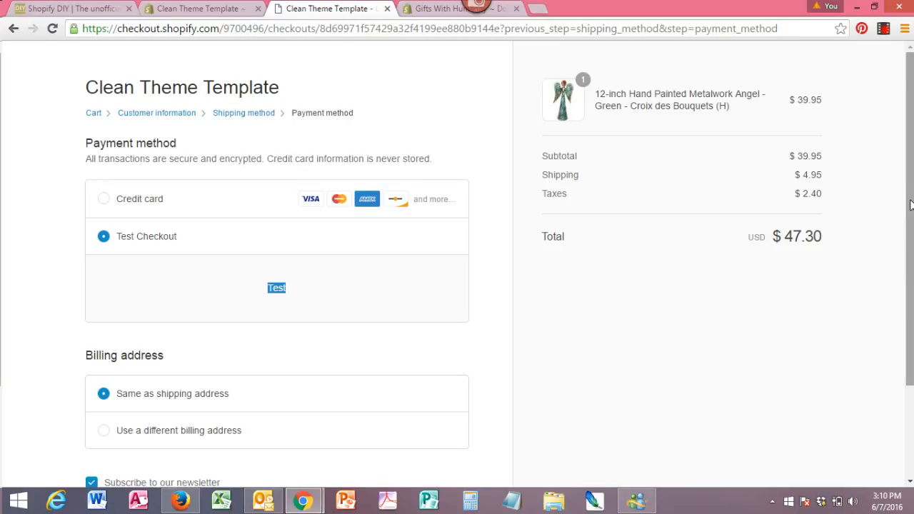
{"action": "left_click_drag", "start_coordinate": [910, 205], "coordinate": [910, 290]}
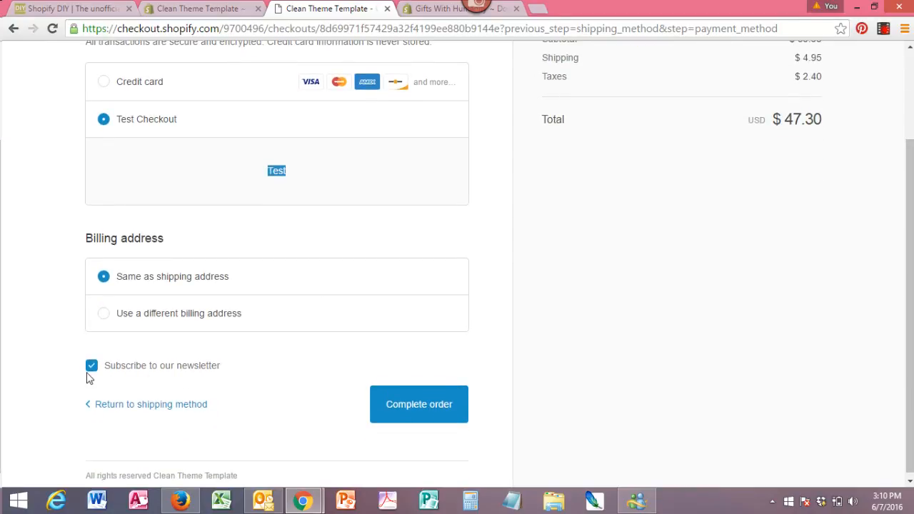
{"action": "left_click", "coordinate": [419, 414]}
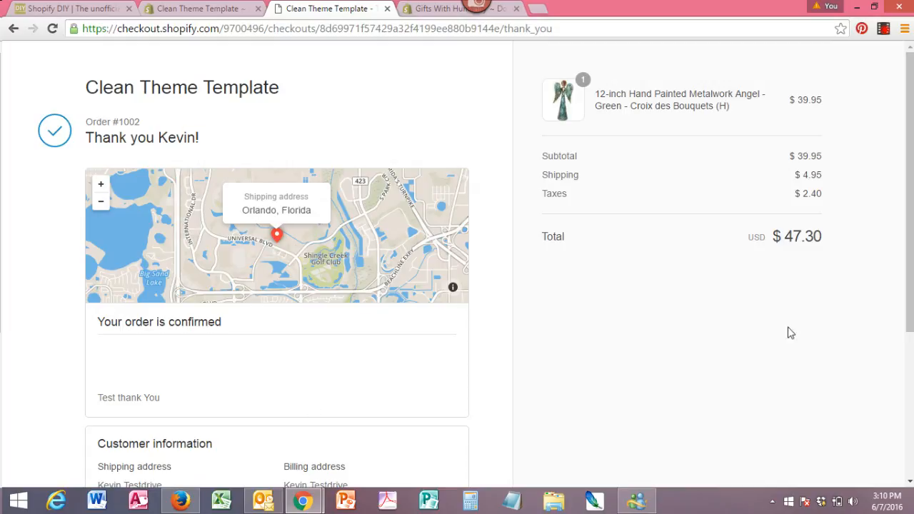
- Review order #1002's confirmation details and highlight the 'Test thank You' message
{"action": "scroll", "coordinate": [900, 261], "scroll_direction": "down", "scroll_amount": 2}
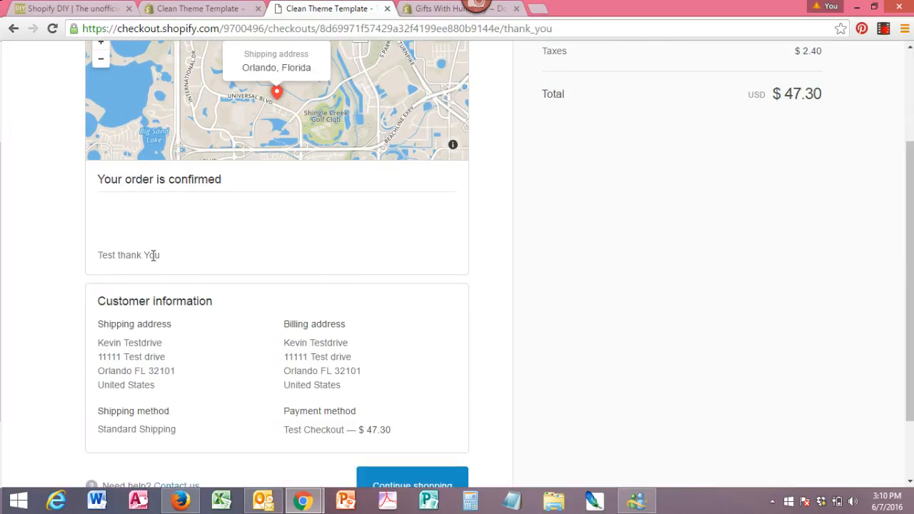
{"action": "left_click_drag", "start_coordinate": [160, 255], "coordinate": [99, 255]}
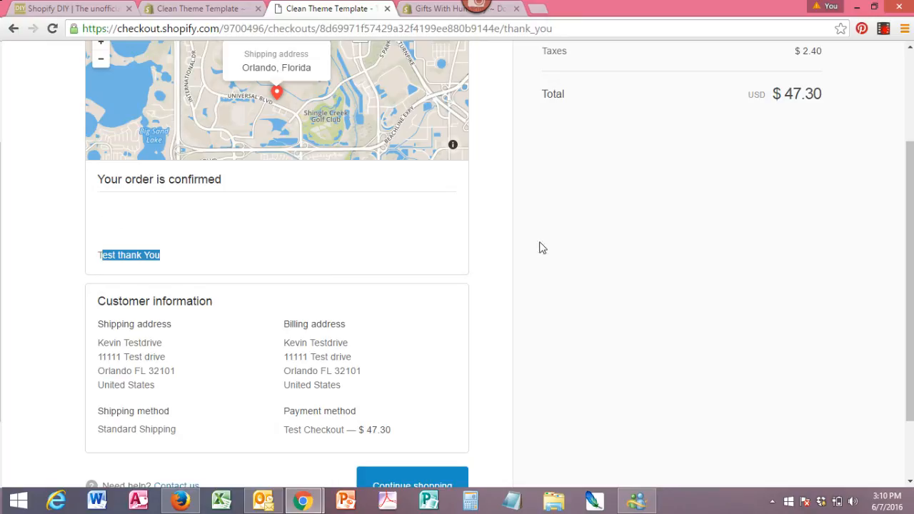
{"action": "left_click_drag", "start_coordinate": [910, 252], "coordinate": [904, 121]}
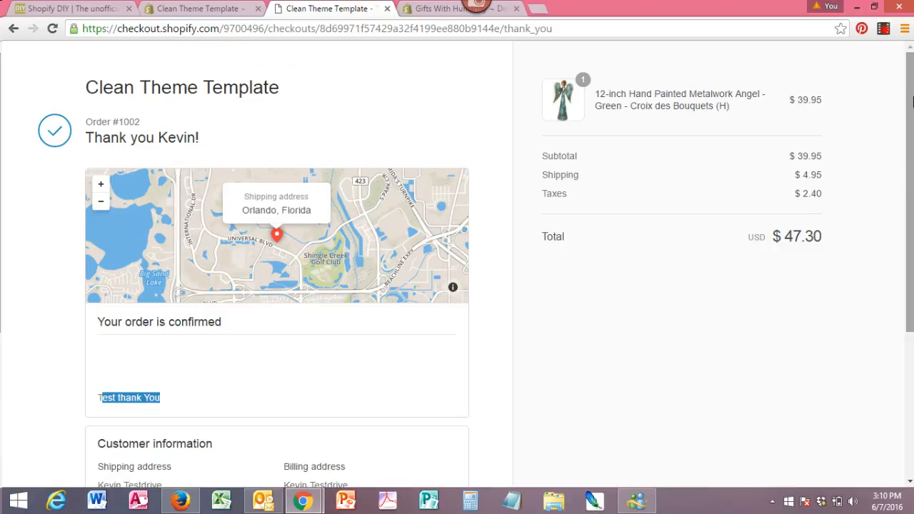
- Switch to the store admin and open the Orders list to find order #1002
{"action": "left_click", "coordinate": [204, 9]}
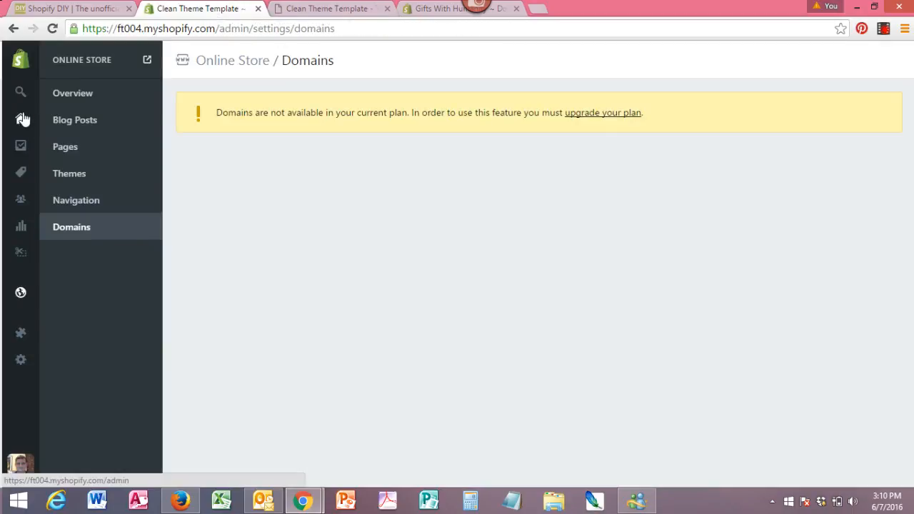
{"action": "left_click", "coordinate": [45, 147]}
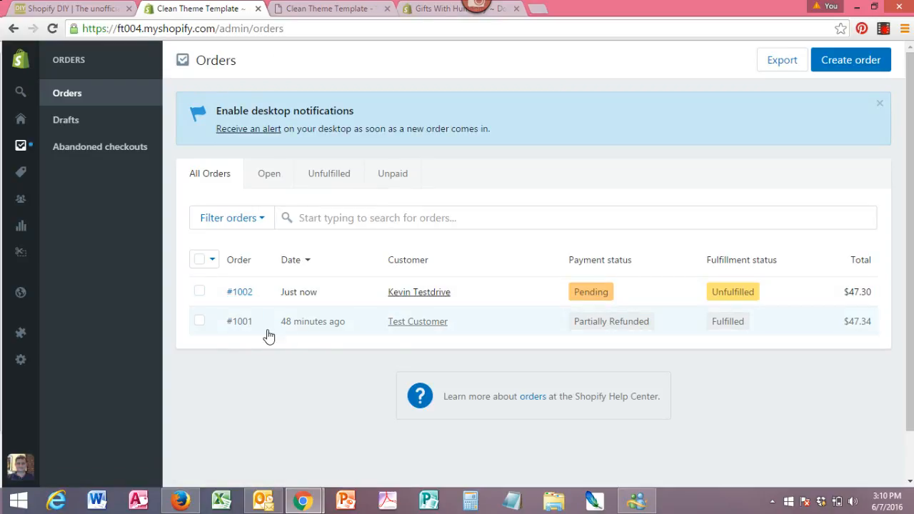
- Open order #1002's details and begin marking its $47.30 total as paid
{"action": "left_click", "coordinate": [241, 296]}
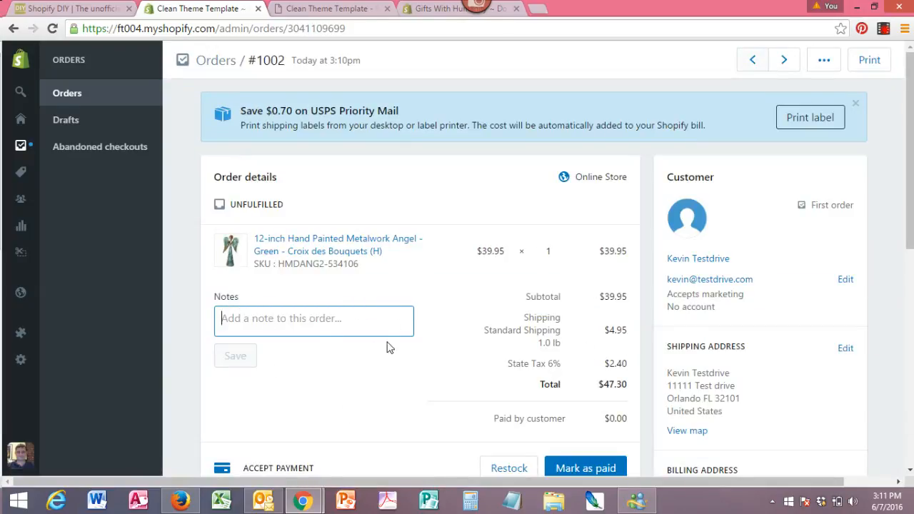
{"action": "scroll", "coordinate": [907, 222], "scroll_direction": "down", "scroll_amount": 2}
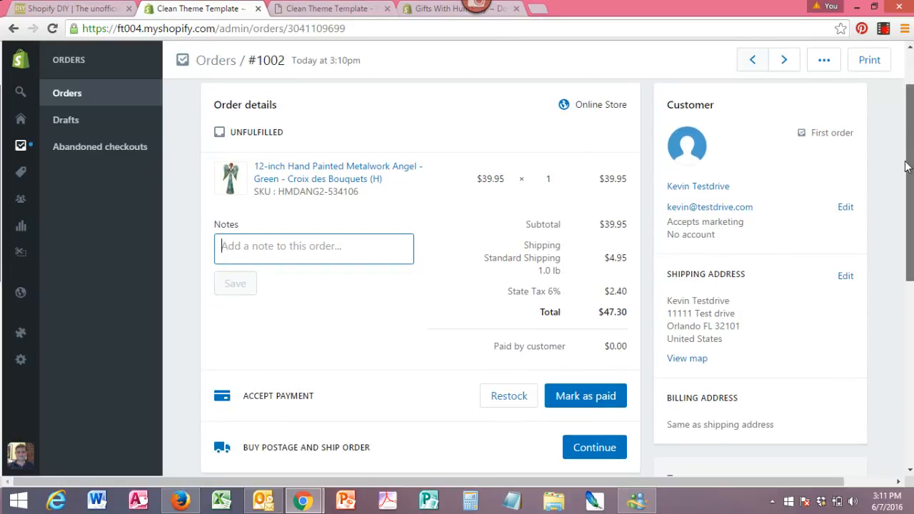
{"action": "scroll", "coordinate": [904, 194], "scroll_direction": "down", "scroll_amount": 1}
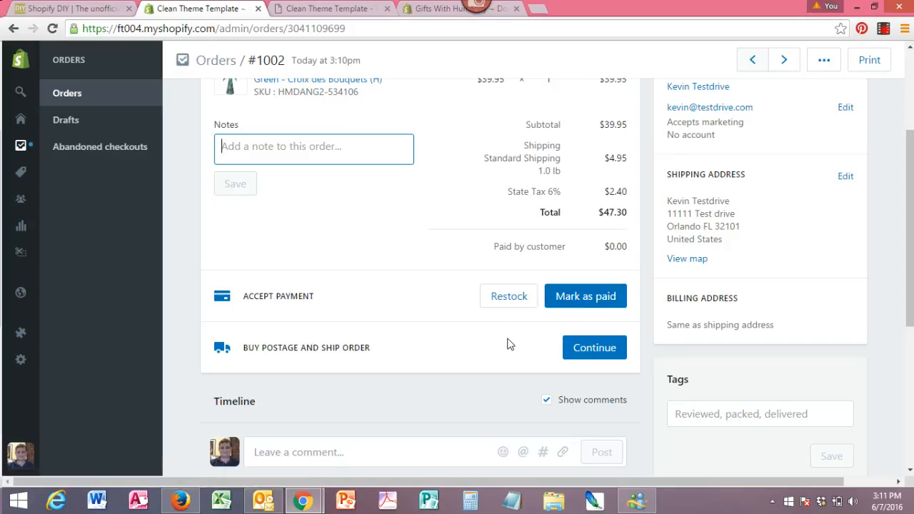
{"action": "left_click", "coordinate": [596, 306]}
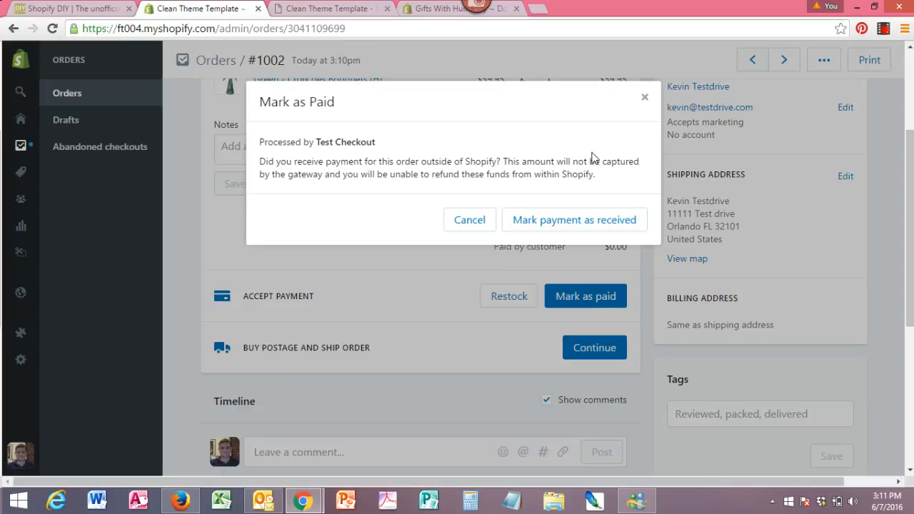
- Confirm the $47.30 payment as received, then return to the Orders list
{"action": "left_click", "coordinate": [607, 230]}
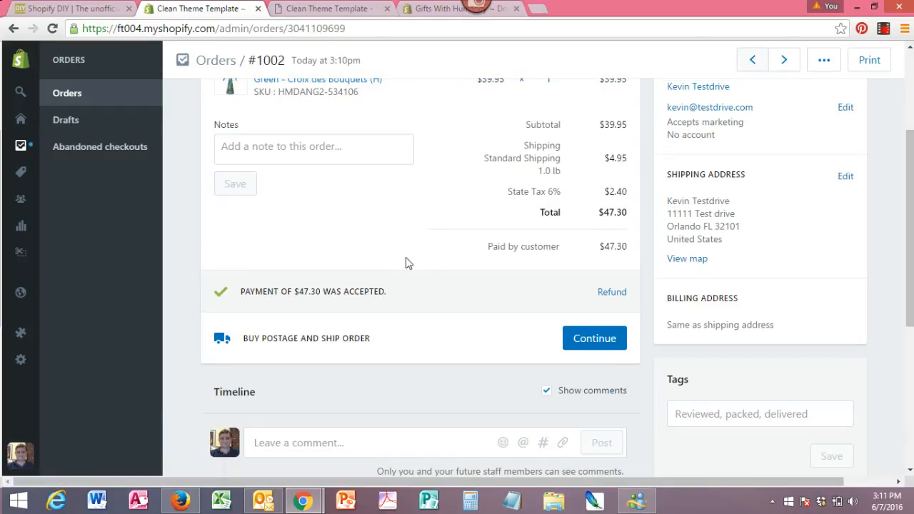
{"action": "left_click", "coordinate": [64, 97]}
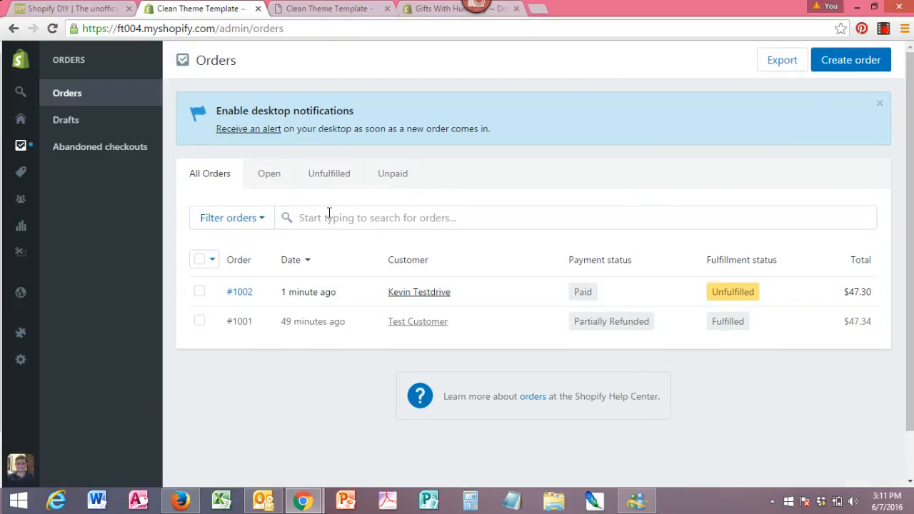
- Reopen order #1002 and view its accepted payment and unfulfilled shipping sections
{"action": "left_click", "coordinate": [239, 300]}
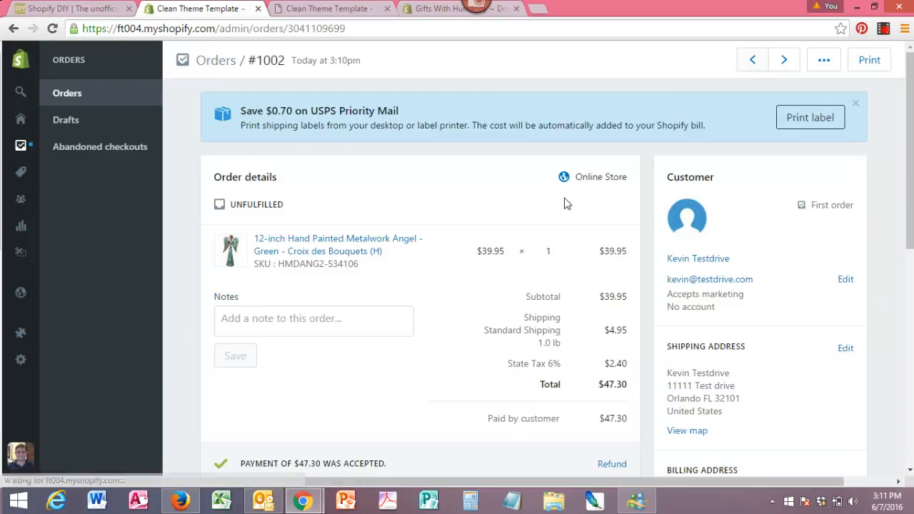
{"action": "left_click_drag", "start_coordinate": [907, 162], "coordinate": [907, 273]}
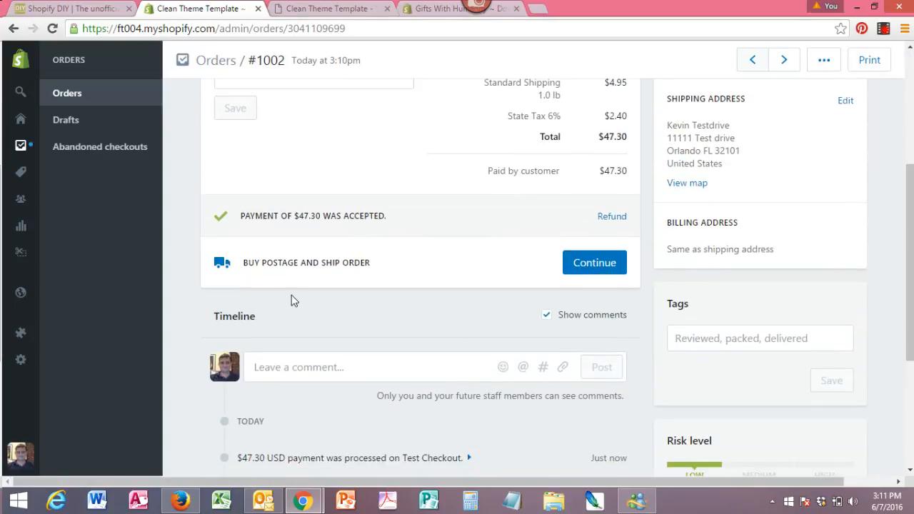
- Start fulfilling order #1002 and choose fulfilment without buying a shipping label
{"action": "left_click", "coordinate": [602, 265]}
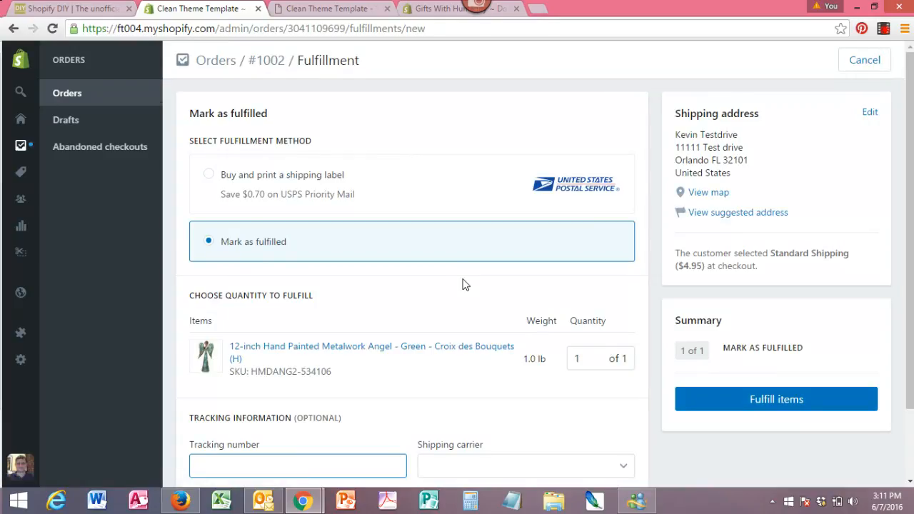
{"action": "left_click_drag", "start_coordinate": [912, 165], "coordinate": [912, 195]}
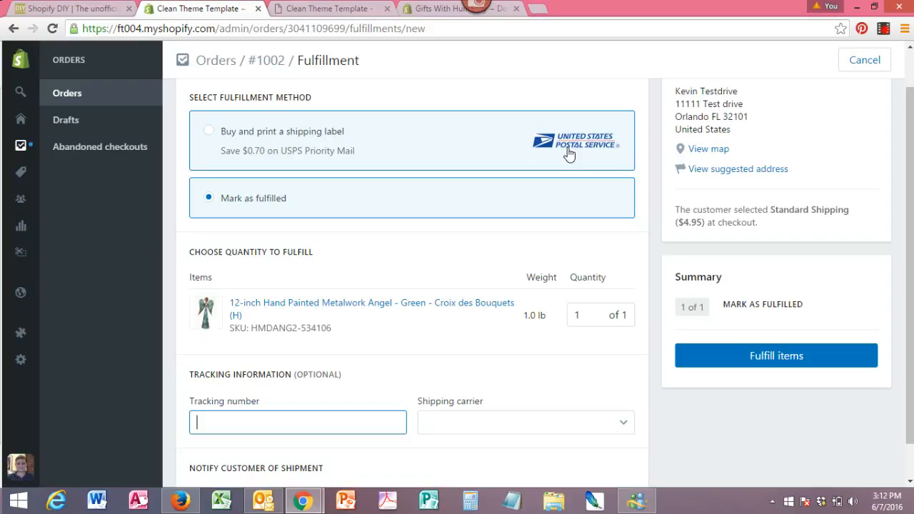
{"action": "left_click", "coordinate": [365, 153]}
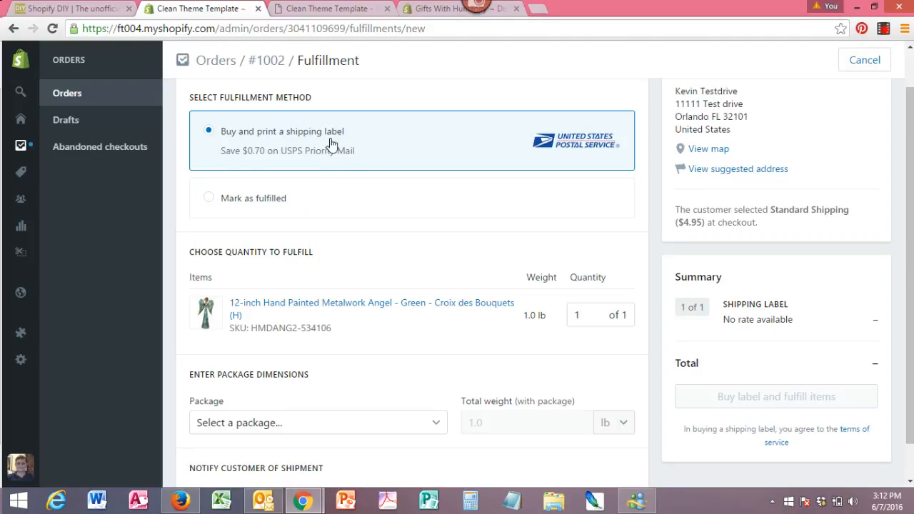
{"action": "left_click", "coordinate": [209, 199]}
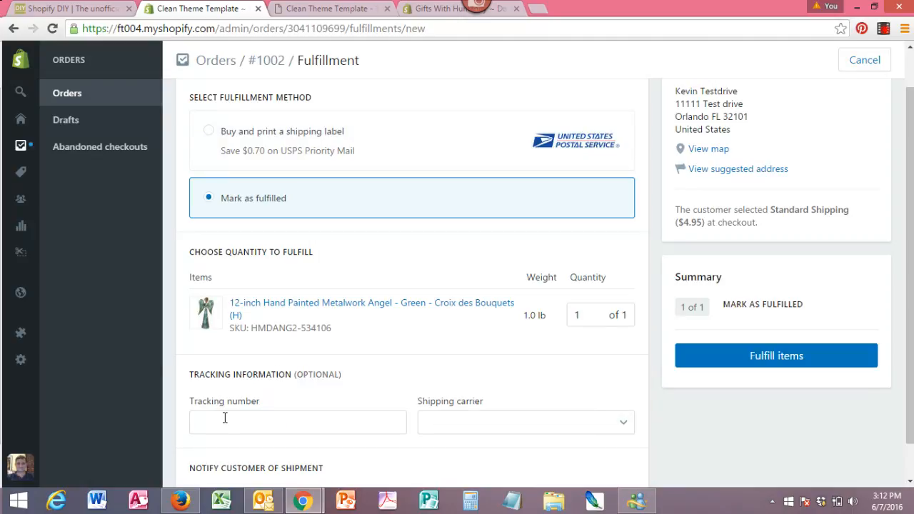
{"action": "left_click", "coordinate": [488, 427]}
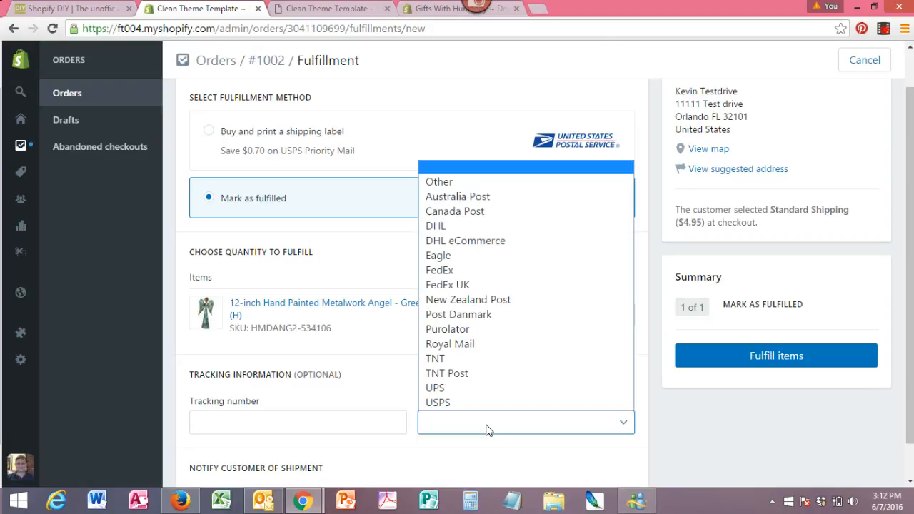
{"action": "left_click", "coordinate": [457, 403]}
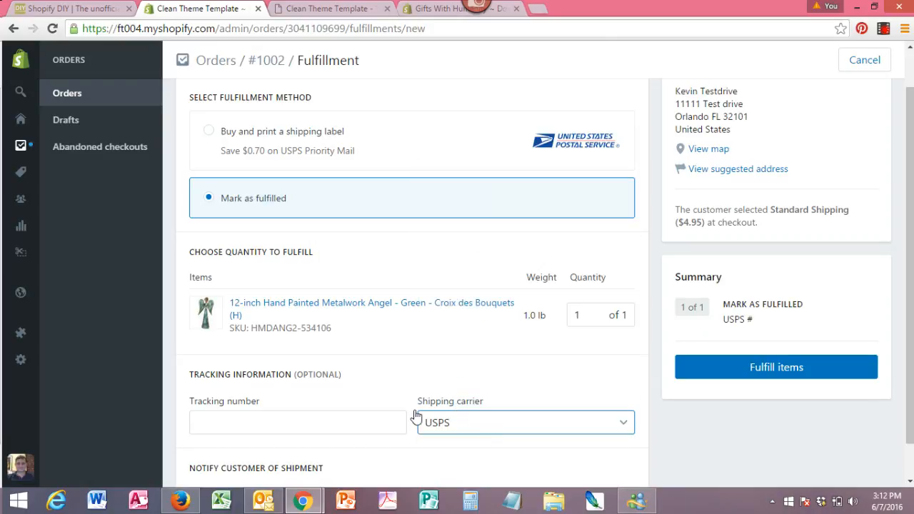
{"action": "left_click", "coordinate": [288, 424]}
{"action": "type", "text": "2"}
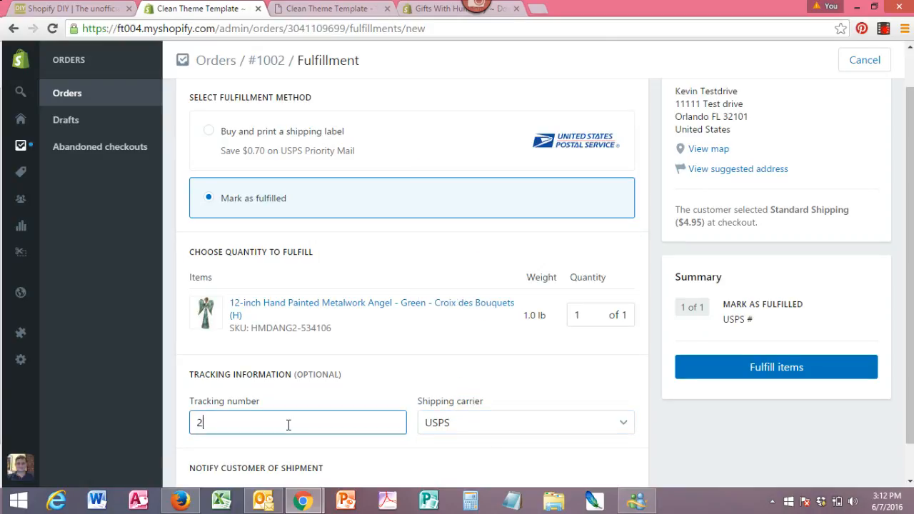
{"action": "type", "text": "2222"}
{"action": "type", "text": "-2222"}
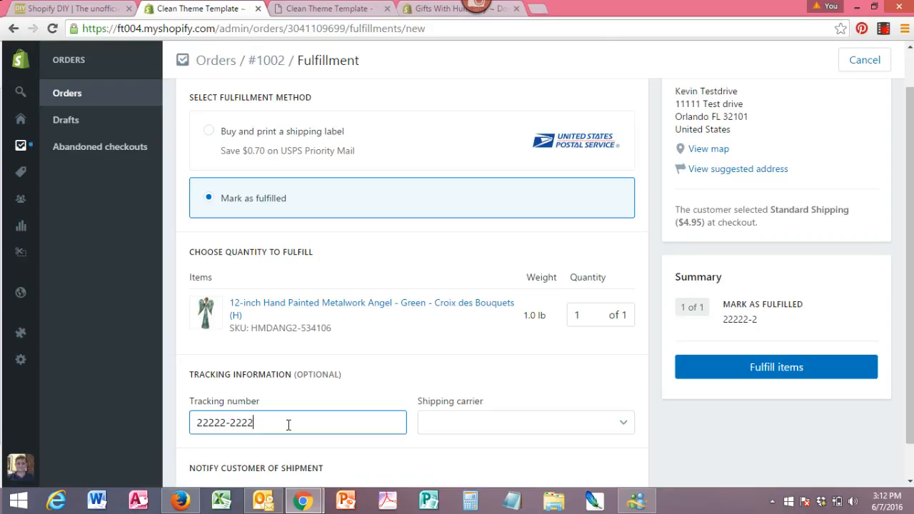
{"action": "type", "text": "2-222222"}
{"action": "left_click", "coordinate": [560, 433]}
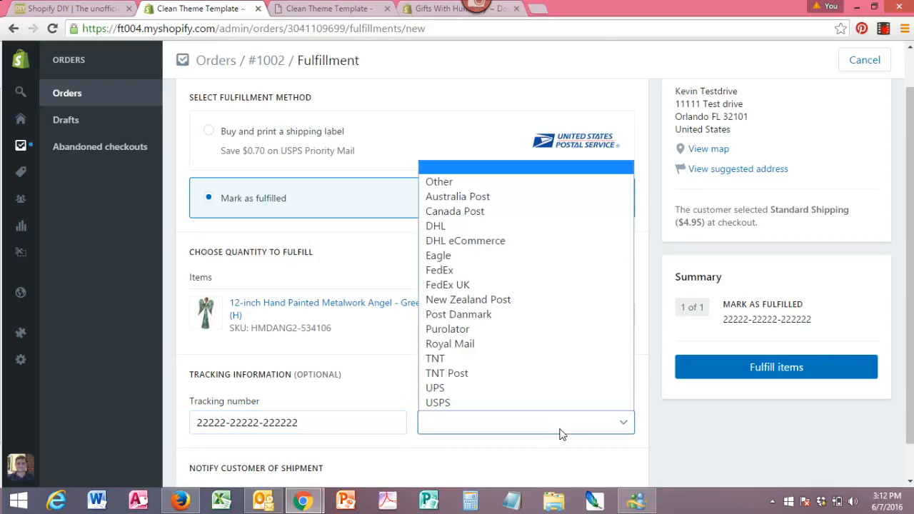
{"action": "left_click", "coordinate": [442, 404]}
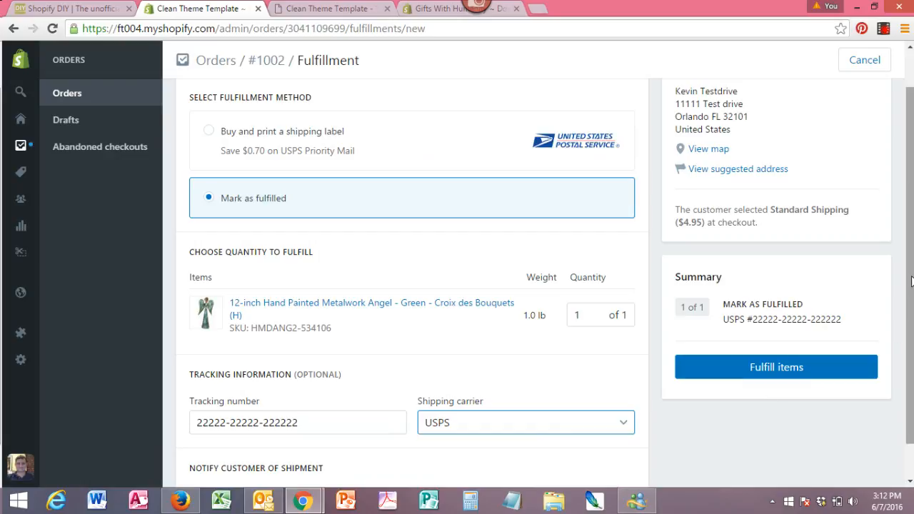
{"action": "scroll", "coordinate": [911, 323], "scroll_direction": "down", "scroll_amount": 1}
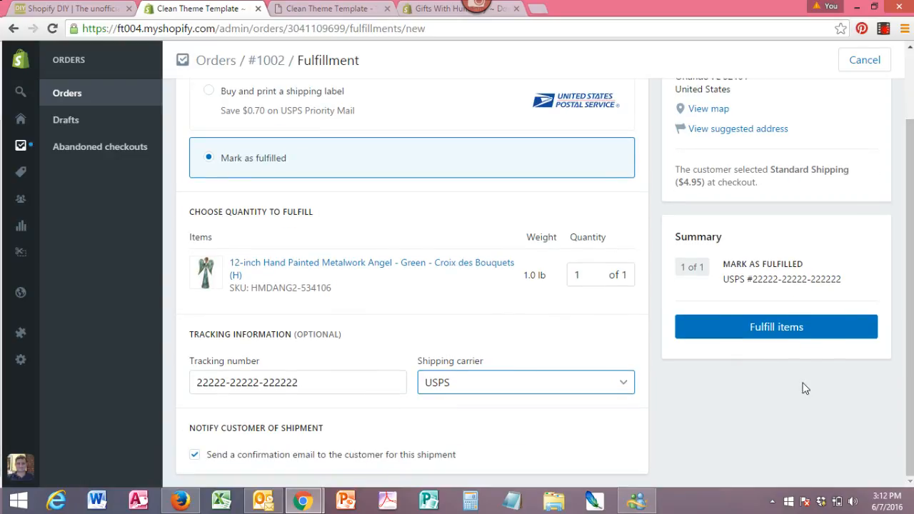
{"action": "left_click", "coordinate": [790, 339]}
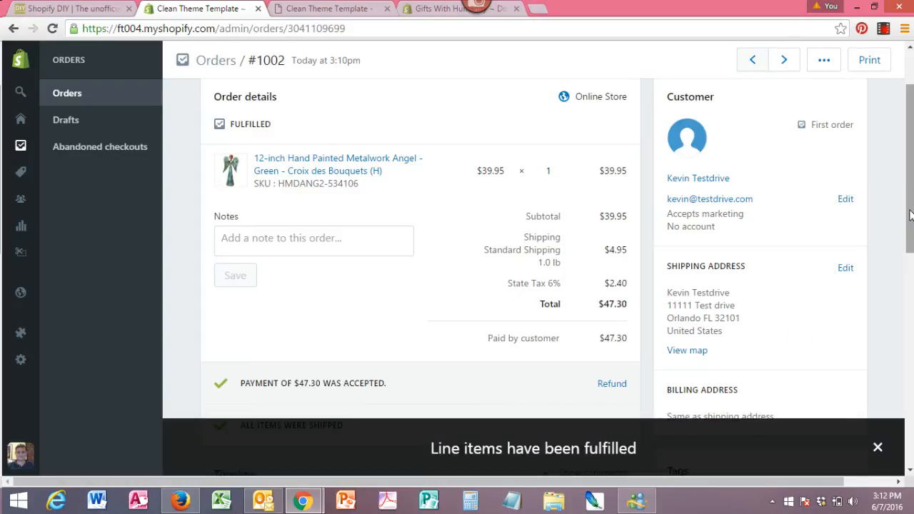
{"action": "left_click_drag", "start_coordinate": [911, 205], "coordinate": [911, 196]}
{"action": "left_click", "coordinate": [63, 97]}
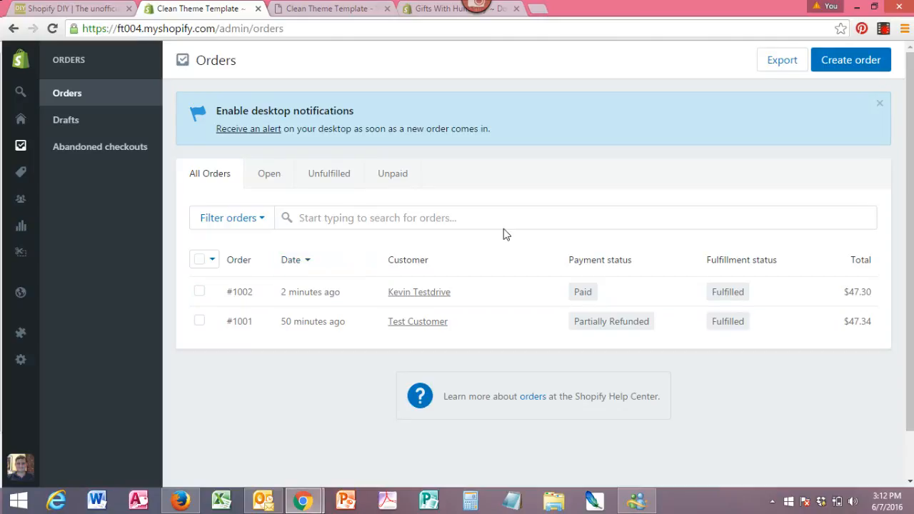
{"action": "left_click", "coordinate": [277, 190]}
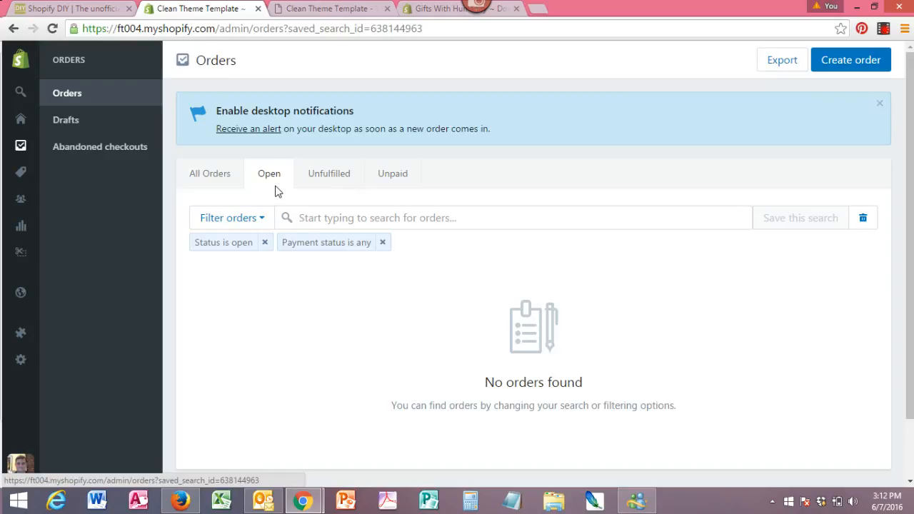
{"action": "left_click", "coordinate": [207, 179]}
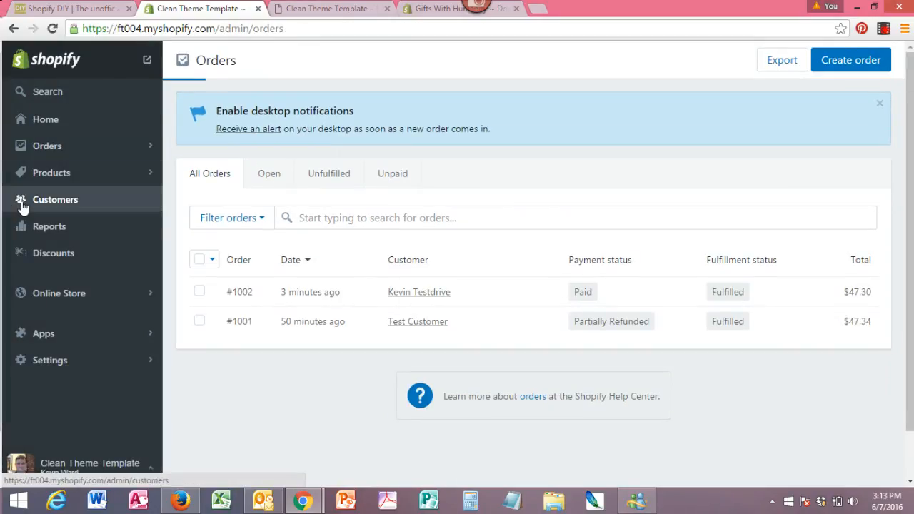
{"action": "left_click", "coordinate": [22, 207]}
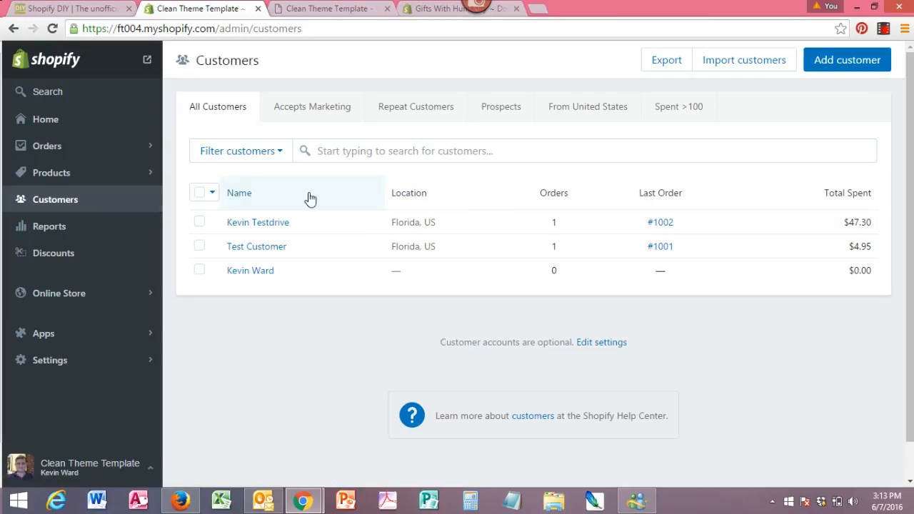
{"action": "left_click", "coordinate": [327, 119]}
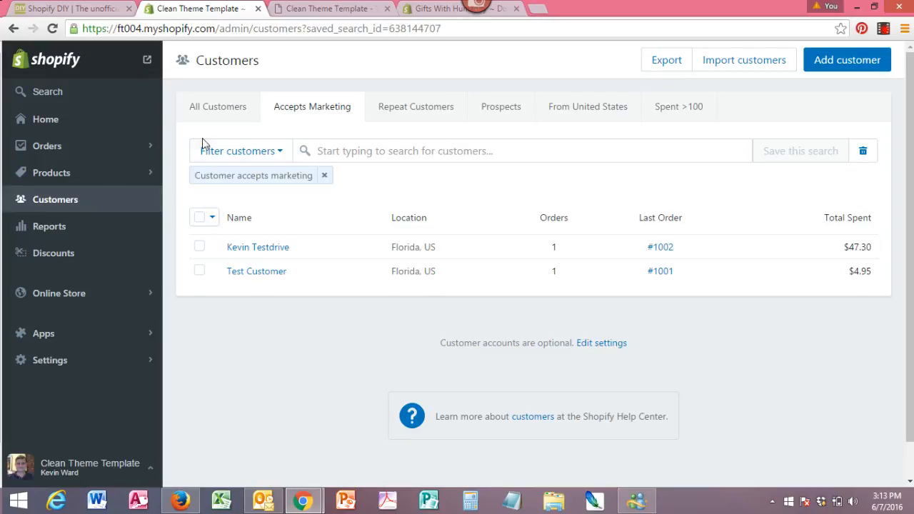
{"action": "left_click", "coordinate": [41, 152]}
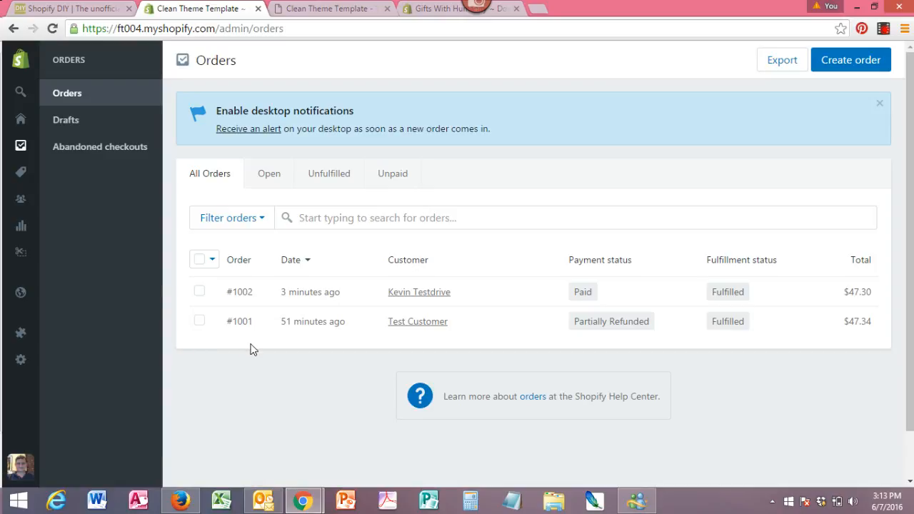
- Open order #1002, check its $47.30 accepted payment, and bring up the Refund dialog
{"action": "left_click", "coordinate": [245, 300]}
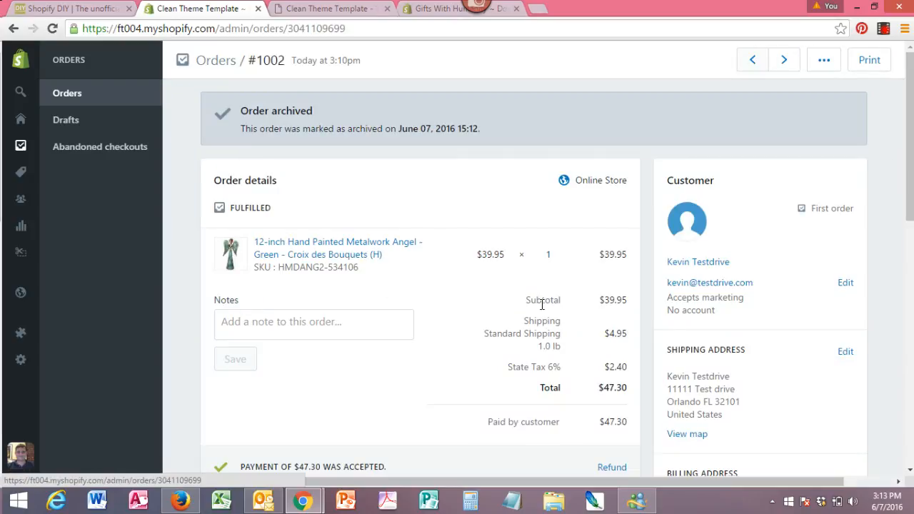
{"action": "scroll", "coordinate": [909, 150], "scroll_direction": "down", "scroll_amount": 1}
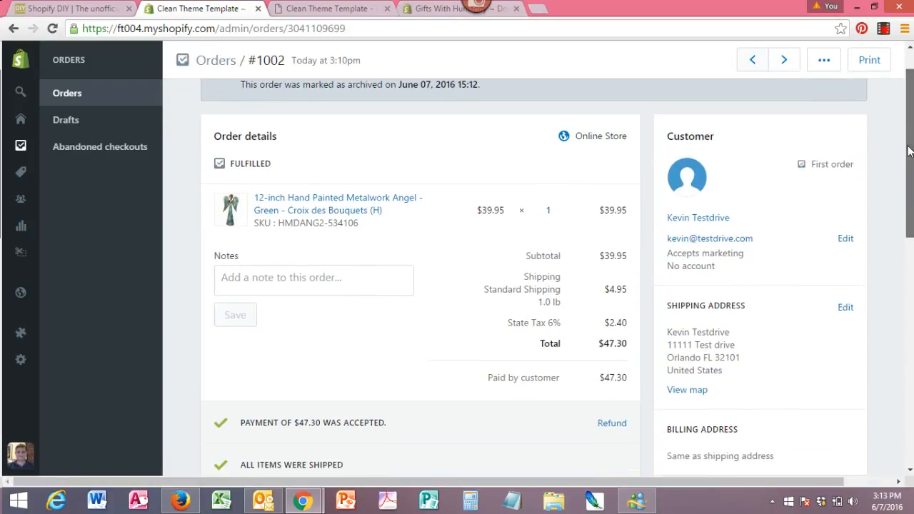
{"action": "scroll", "coordinate": [910, 150], "scroll_direction": "down", "scroll_amount": 3}
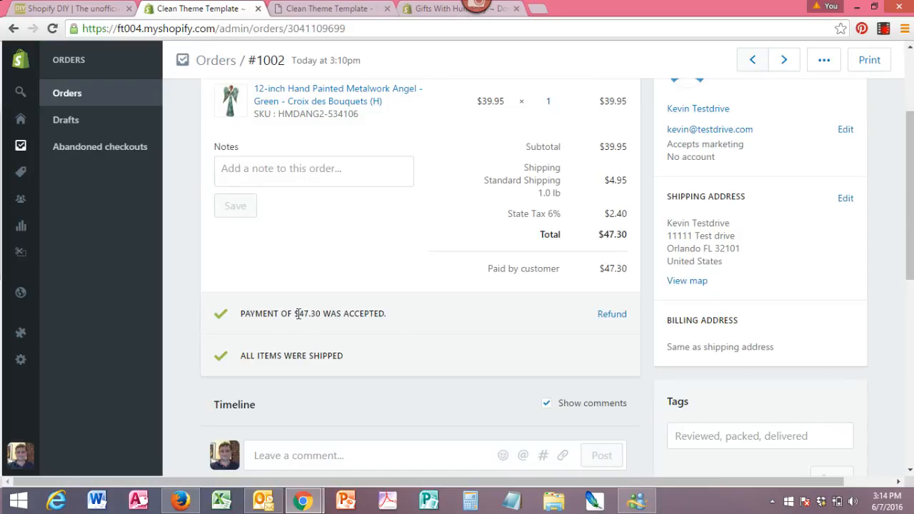
{"action": "left_click_drag", "start_coordinate": [300, 312], "coordinate": [388, 313]}
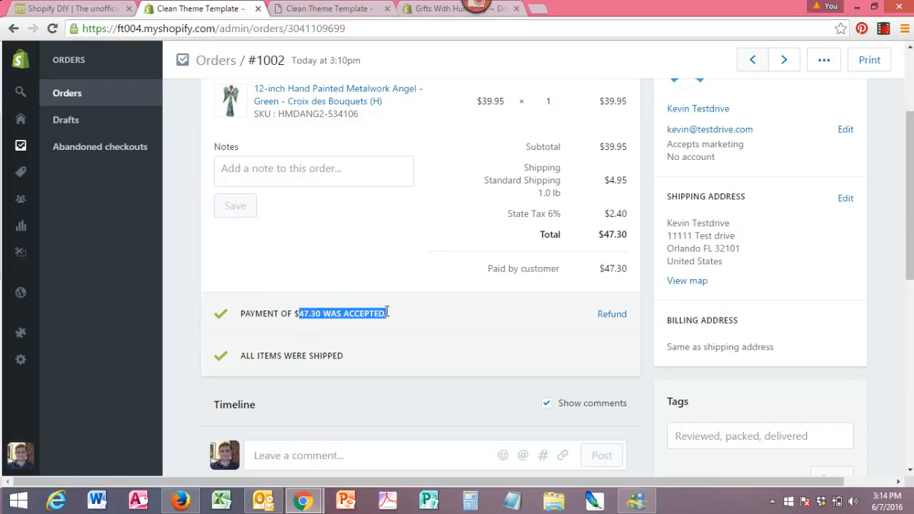
{"action": "left_click", "coordinate": [606, 317]}
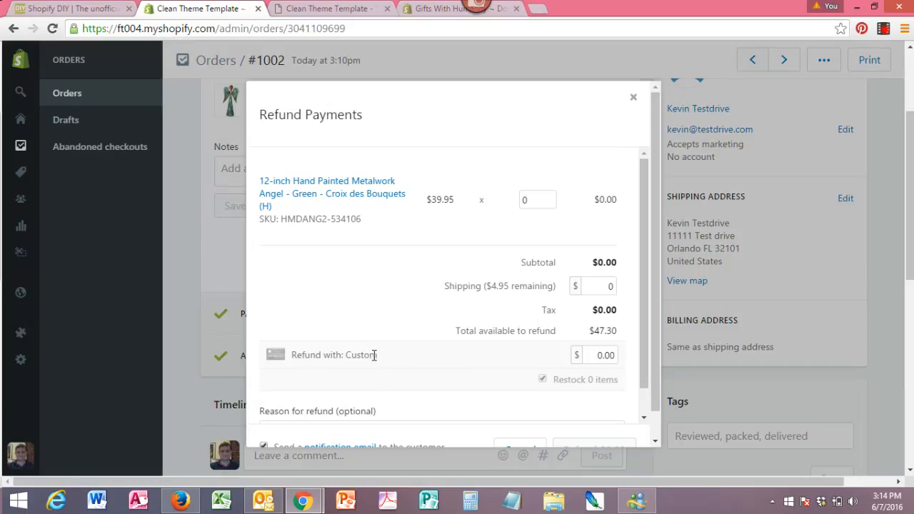
- Refund quantity 1 of the item plus $4.95 shipping
{"action": "left_click_drag", "start_coordinate": [377, 355], "coordinate": [331, 354]}
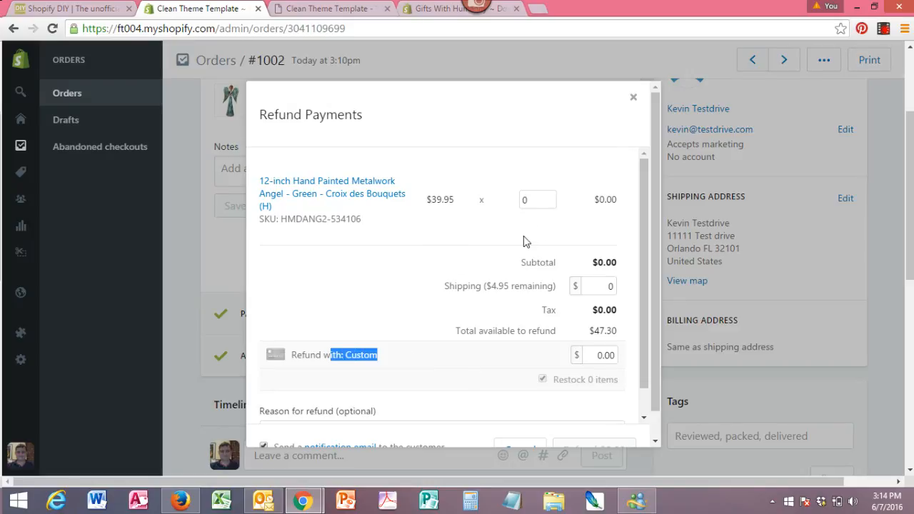
{"action": "left_click", "coordinate": [539, 200]}
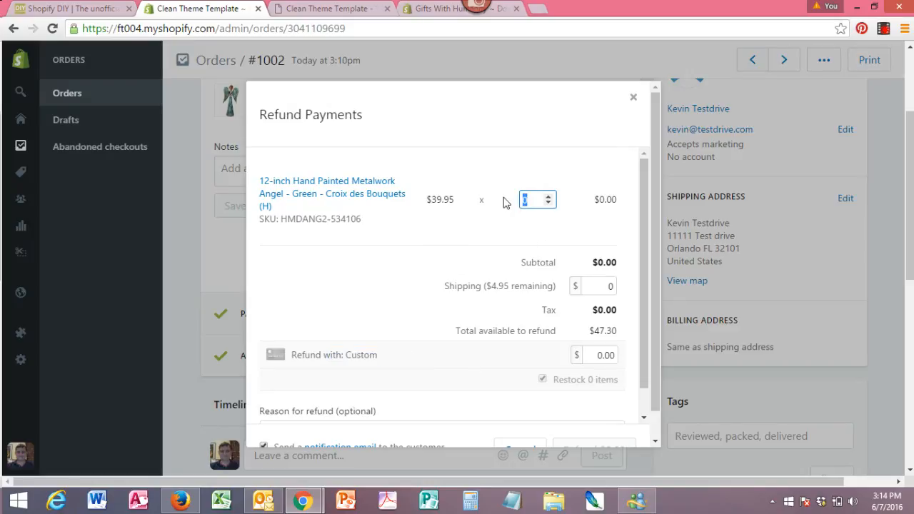
{"action": "type", "text": "1"}
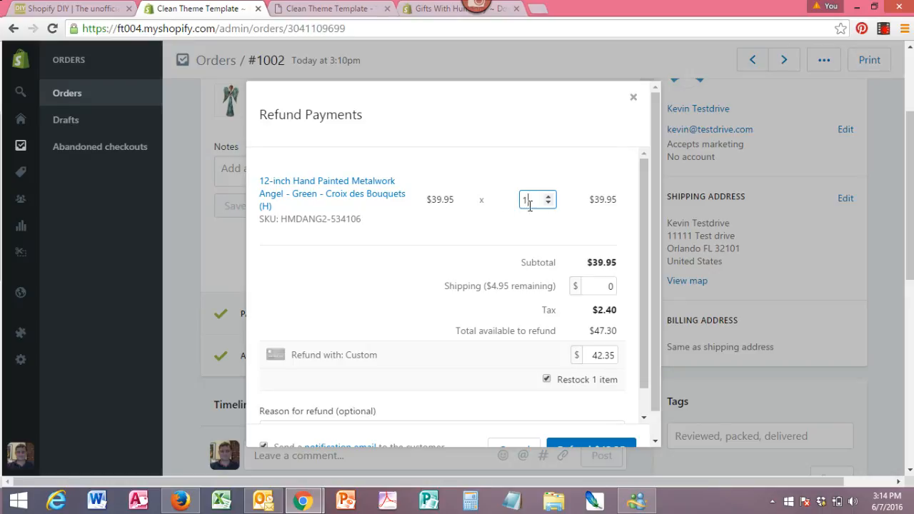
{"action": "left_click", "coordinate": [609, 287]}
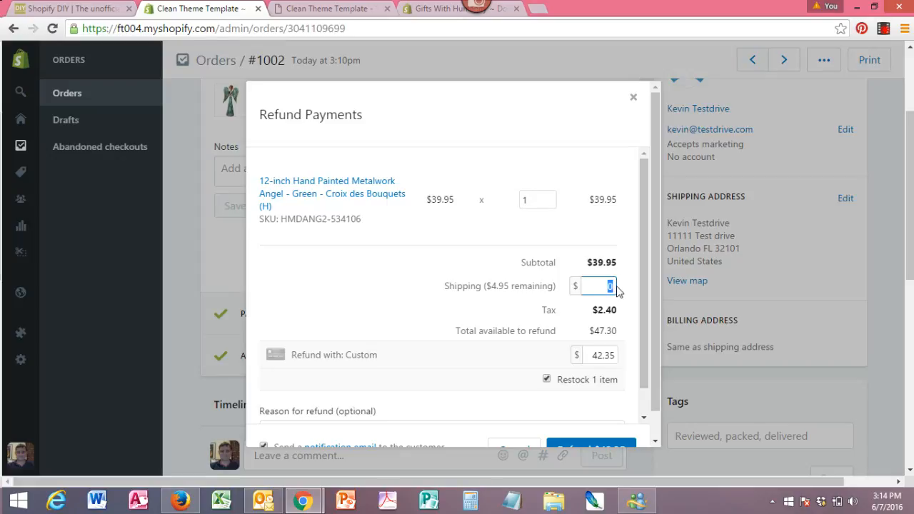
{"action": "type", "text": "4.95"}
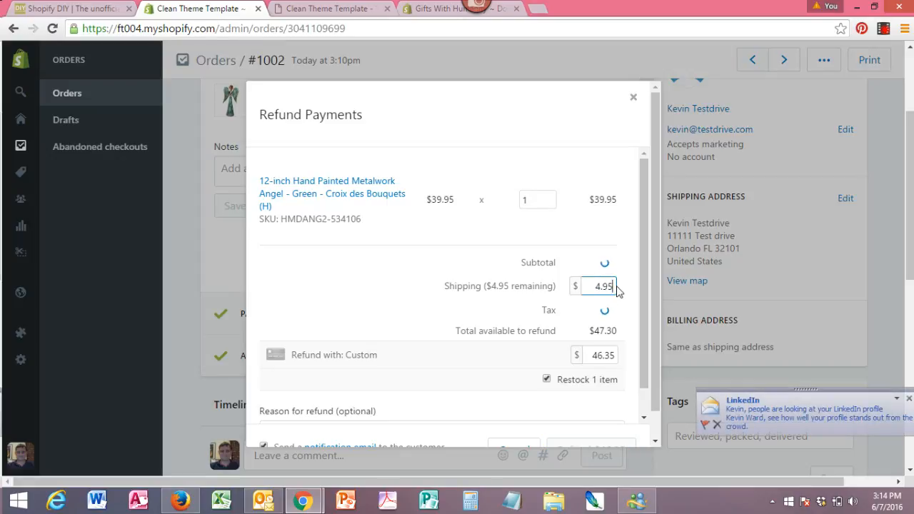
{"action": "left_click", "coordinate": [908, 399]}
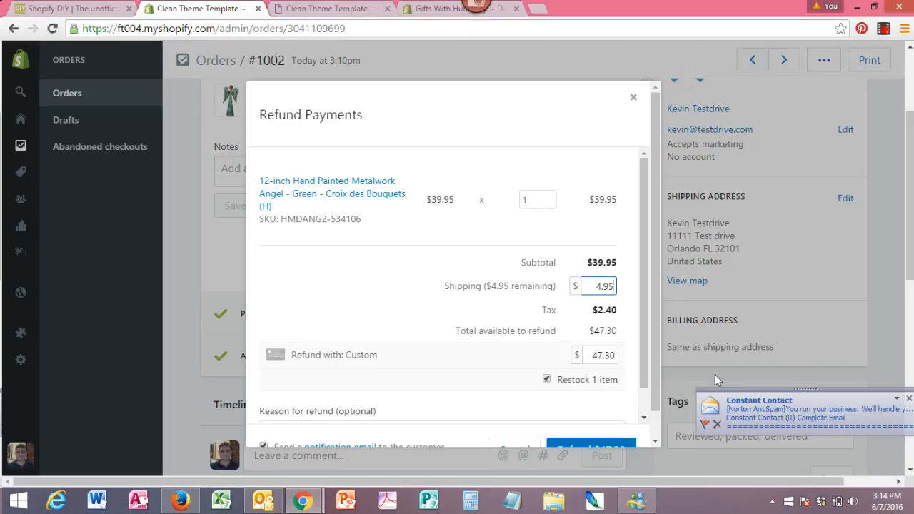
- Add the reason 'customer was not happy with product' and disable the customer notification email
{"action": "scroll", "coordinate": [640, 314], "scroll_direction": "down", "scroll_amount": 1}
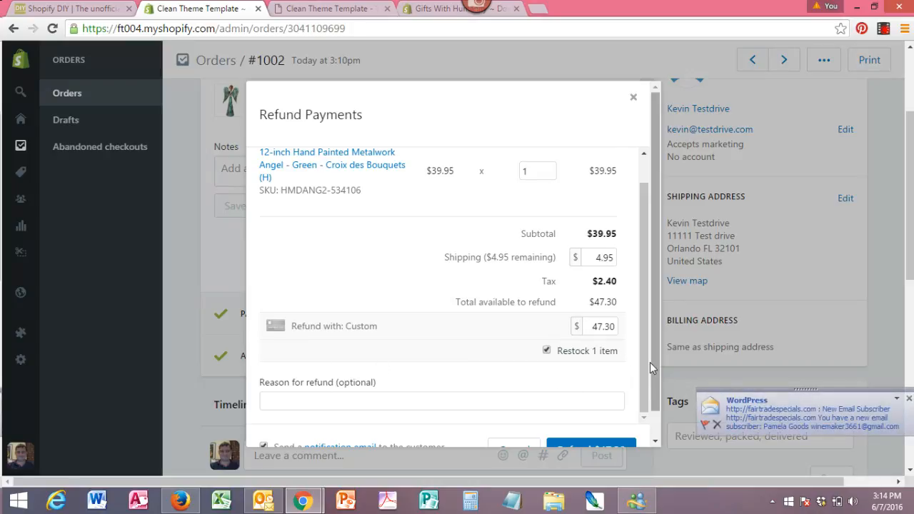
{"action": "left_click", "coordinate": [381, 399]}
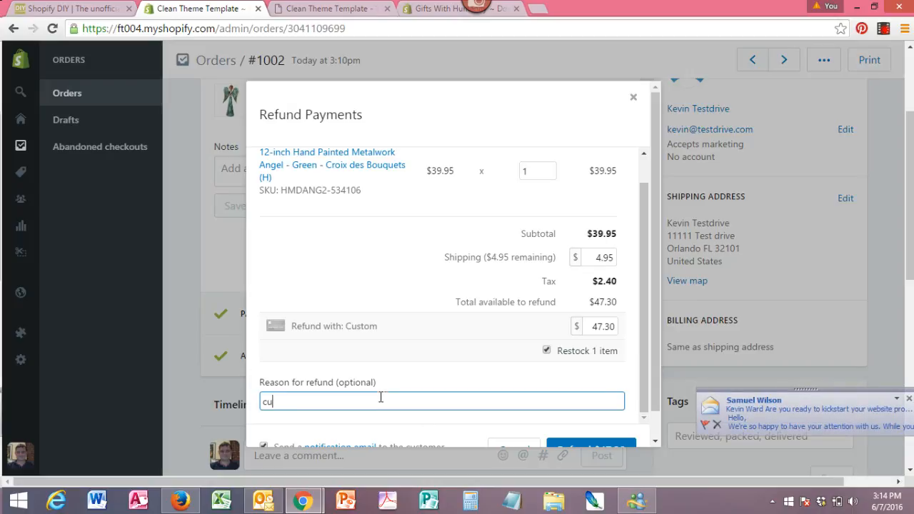
{"action": "type", "text": "customer was not happy"}
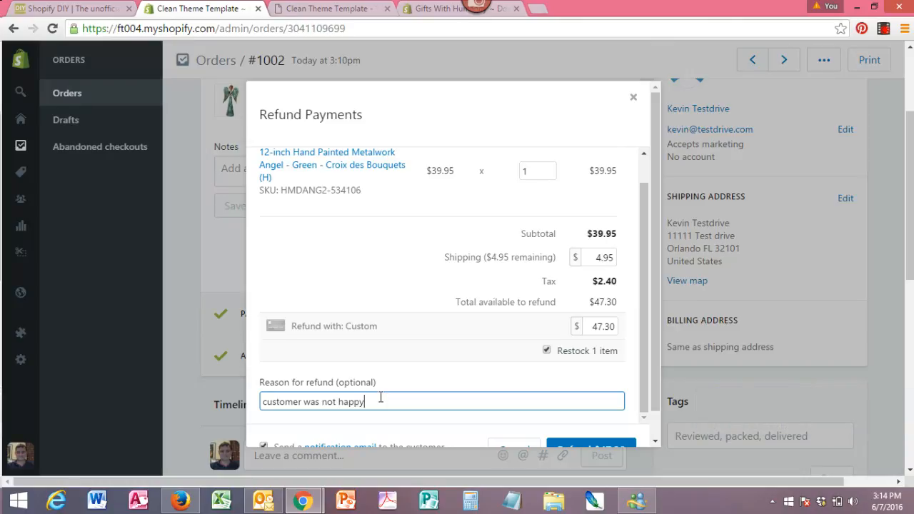
{"action": "type", "text": " woth product"}
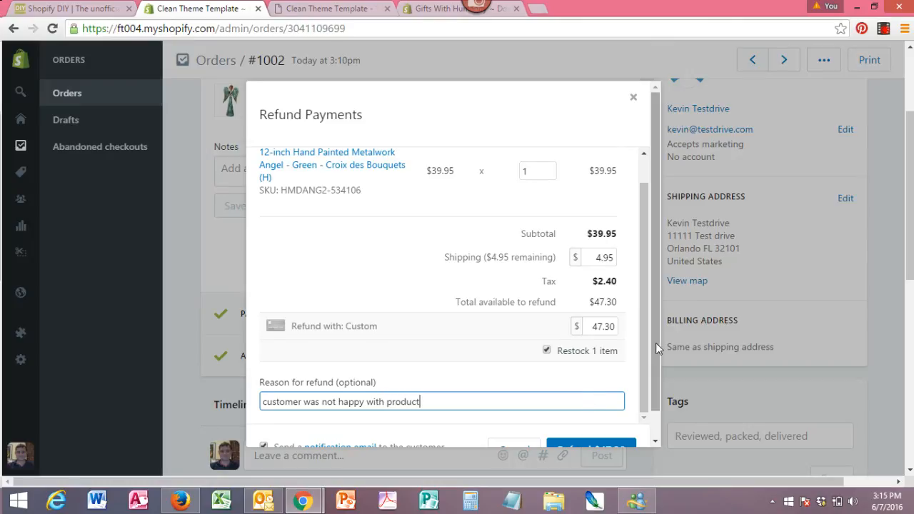
{"action": "left_click_drag", "start_coordinate": [656, 337], "coordinate": [658, 386]}
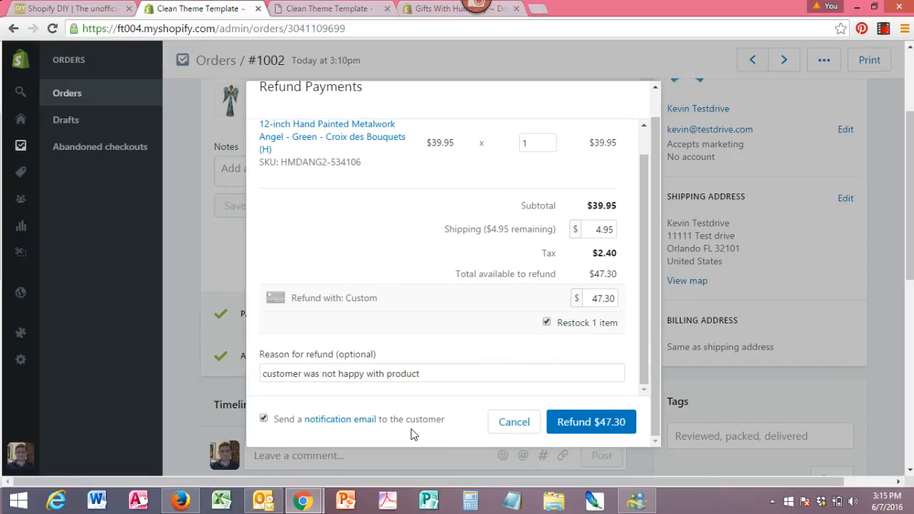
{"action": "left_click", "coordinate": [264, 419]}
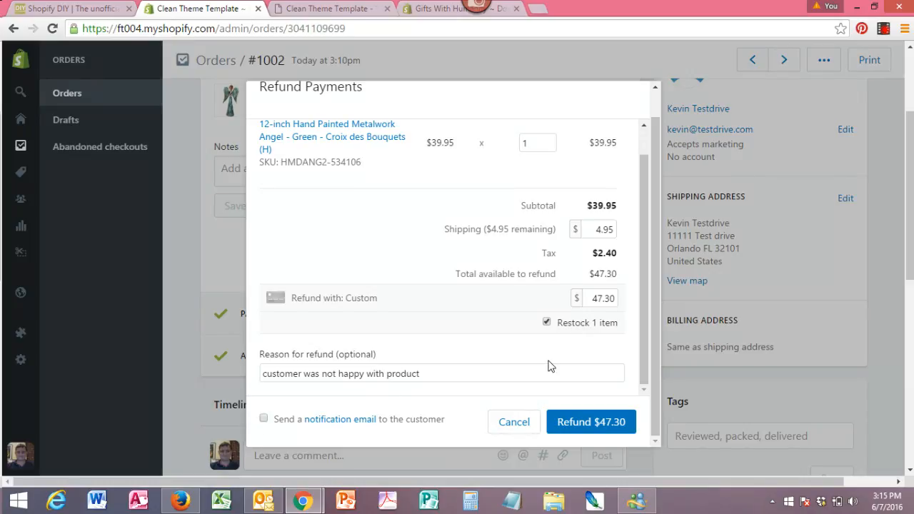
- Issue the $47.30 refund, confirm Refunded status in Orders, and review order #1002's timeline
{"action": "left_click", "coordinate": [606, 424]}
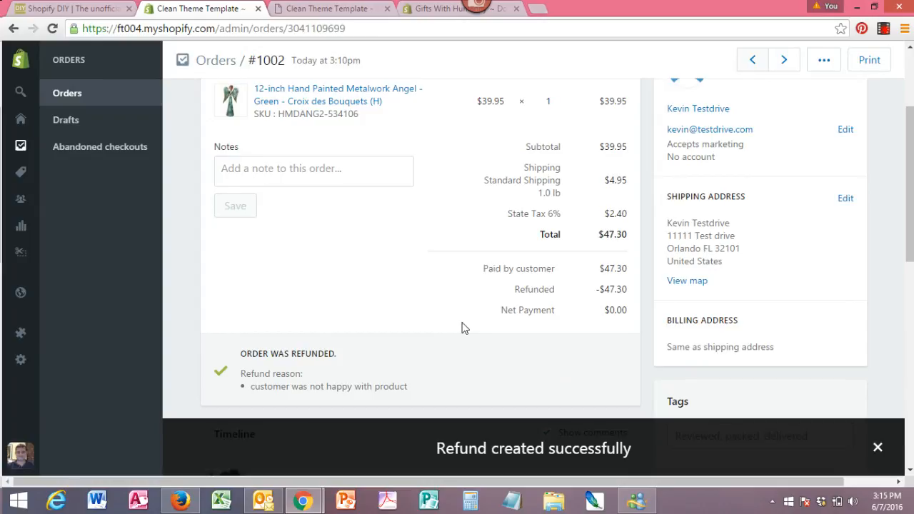
{"action": "left_click", "coordinate": [77, 97]}
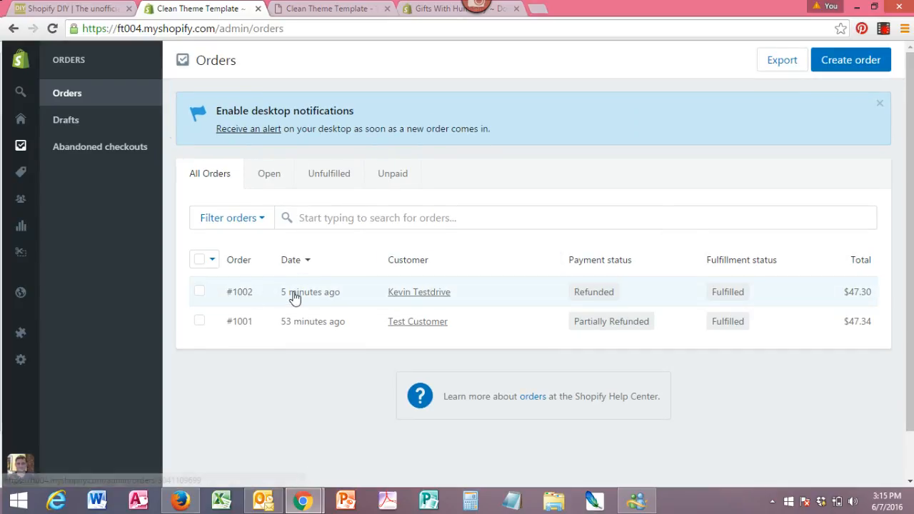
{"action": "left_click", "coordinate": [242, 293]}
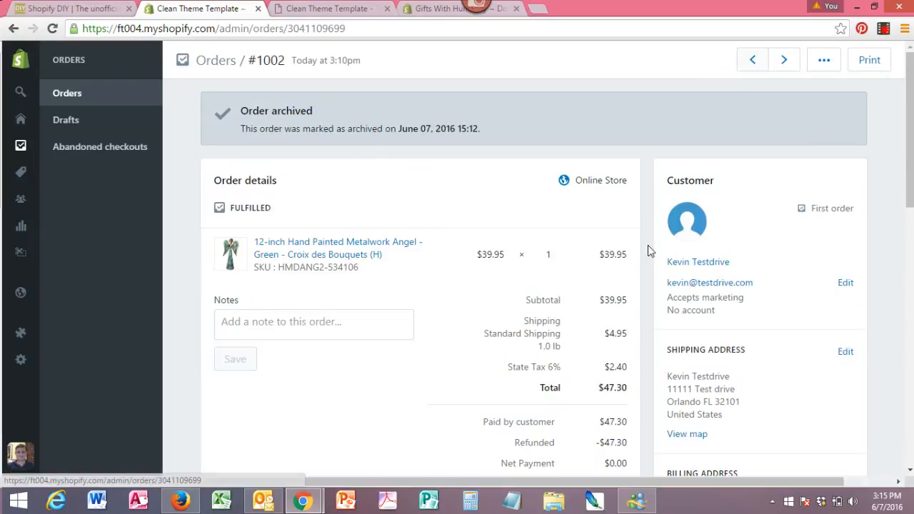
{"action": "left_click_drag", "start_coordinate": [910, 117], "coordinate": [911, 305]}
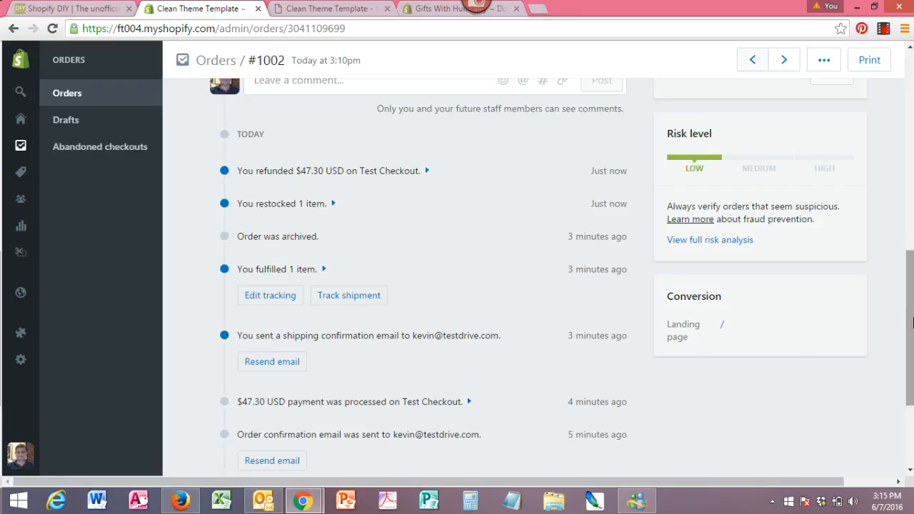
{"action": "left_click_drag", "start_coordinate": [909, 314], "coordinate": [898, 66]}
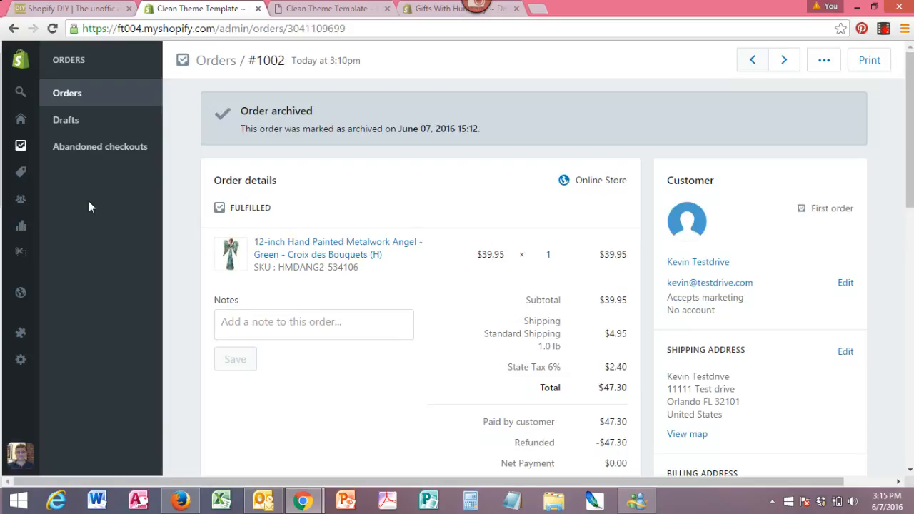